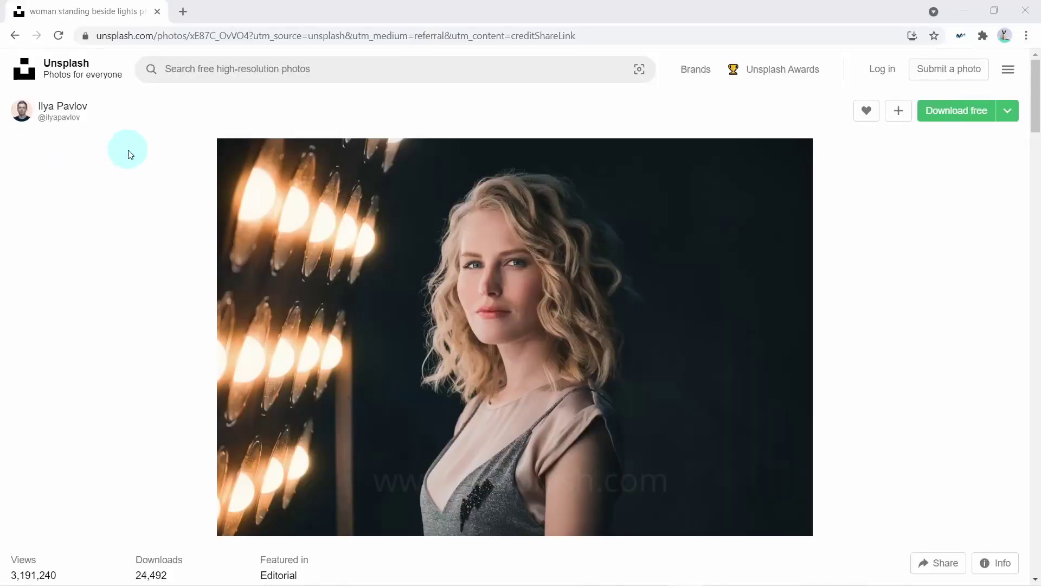
# - Open the download size options for the portrait photo on Unsplash
pyautogui.click(1009, 111)
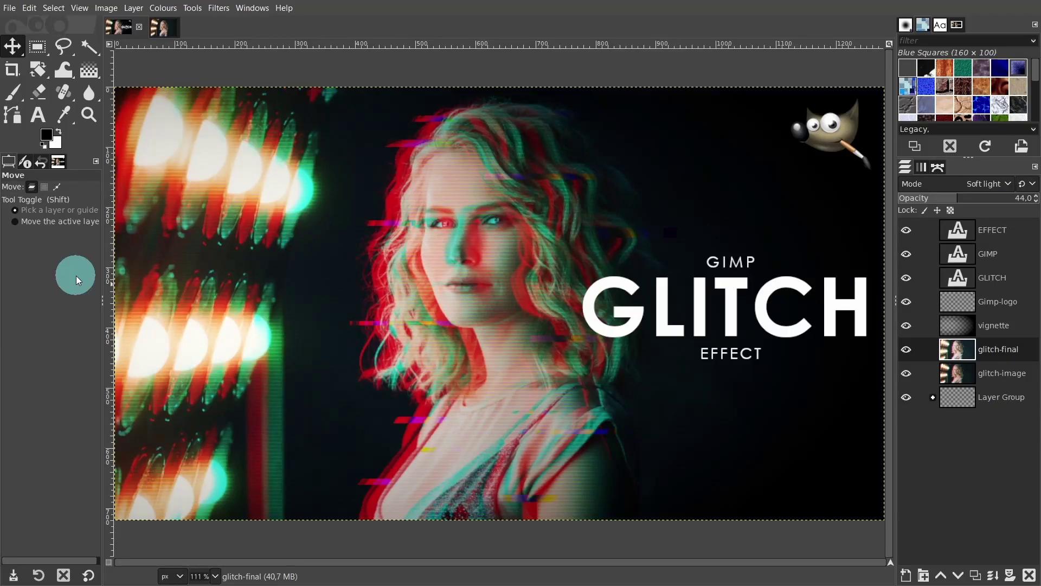
# - In GIMP, rename the layer of the unedited portrait photo to "orginal" and duplicate it
pyautogui.click(162, 28)
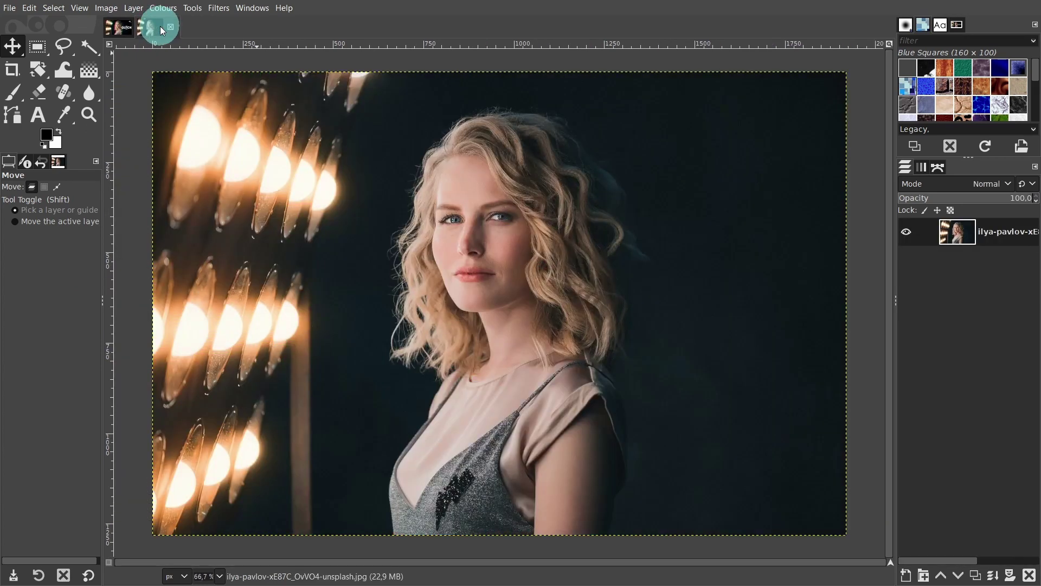
pyautogui.doubleClick(1013, 237)
pyautogui.tripleClick(1007, 232)
pyautogui.write('or')
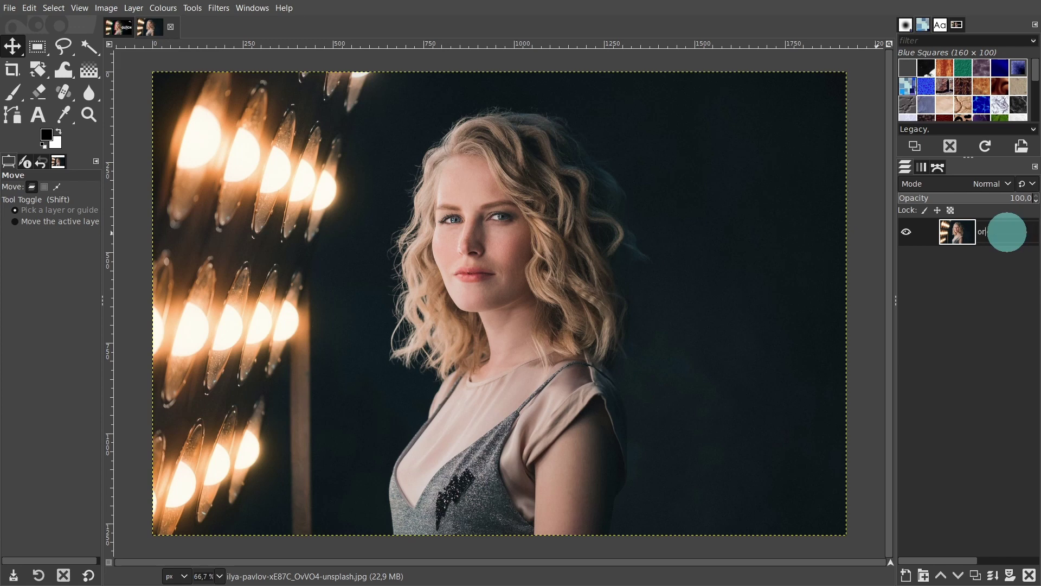
pyautogui.write('ginal')
pyautogui.press('Return')
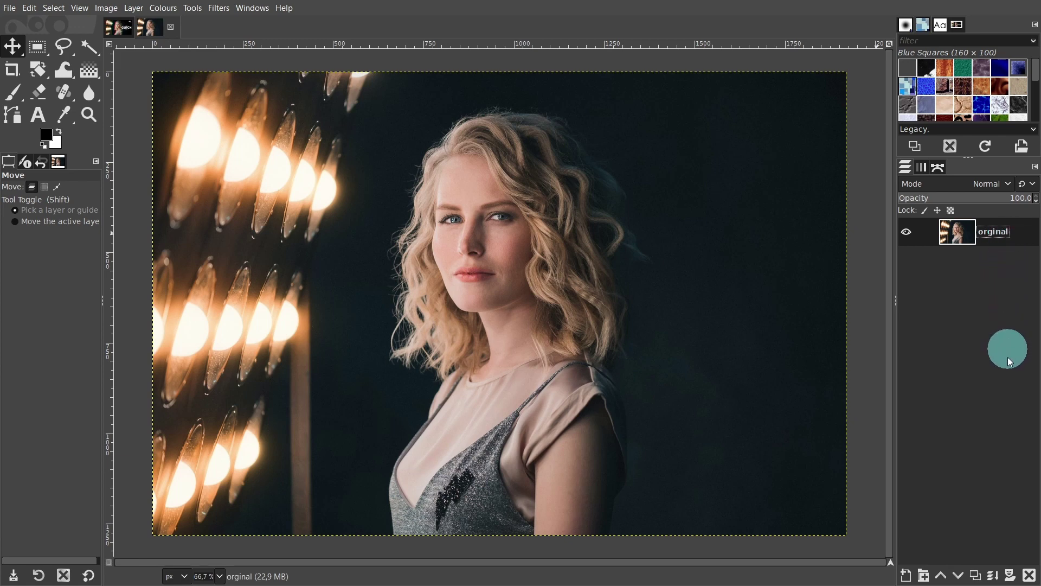
pyautogui.click(976, 574)
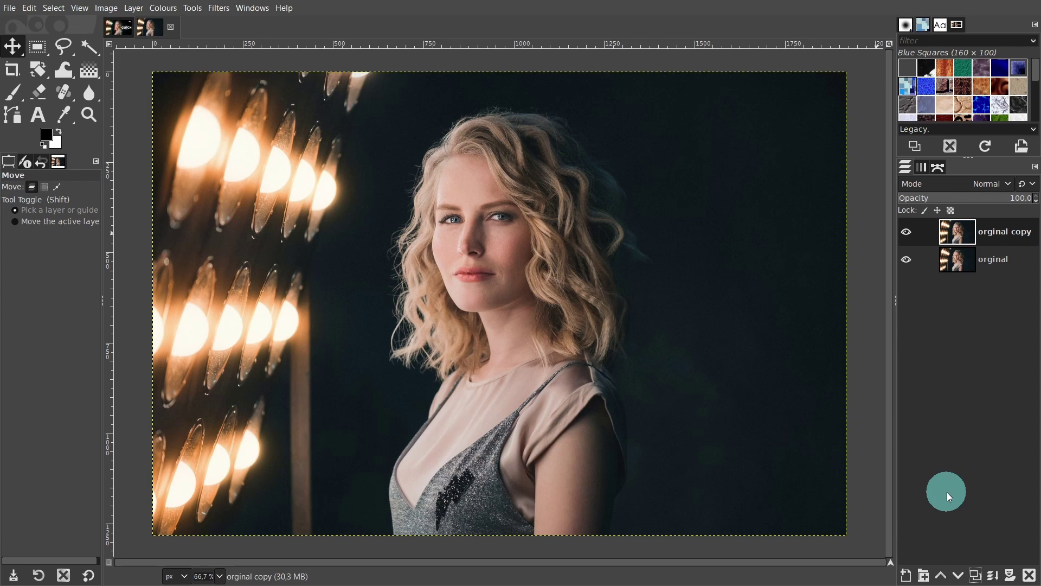
# - Hide the Blue and Green channels of the image, leaving only Red and Alpha visible
pyautogui.click(922, 167)
pyautogui.click(923, 169)
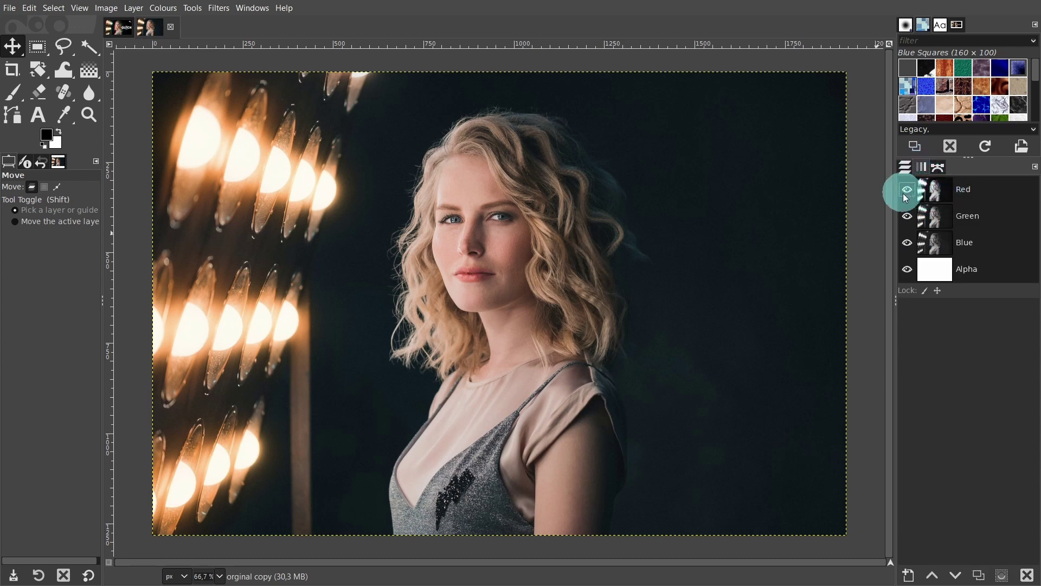
pyautogui.click(908, 243)
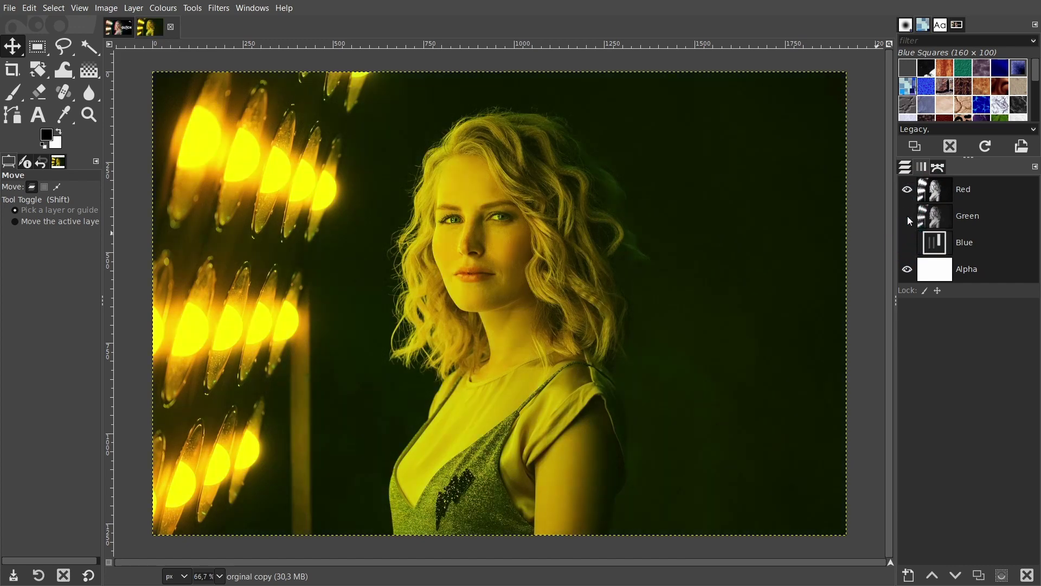
pyautogui.click(908, 217)
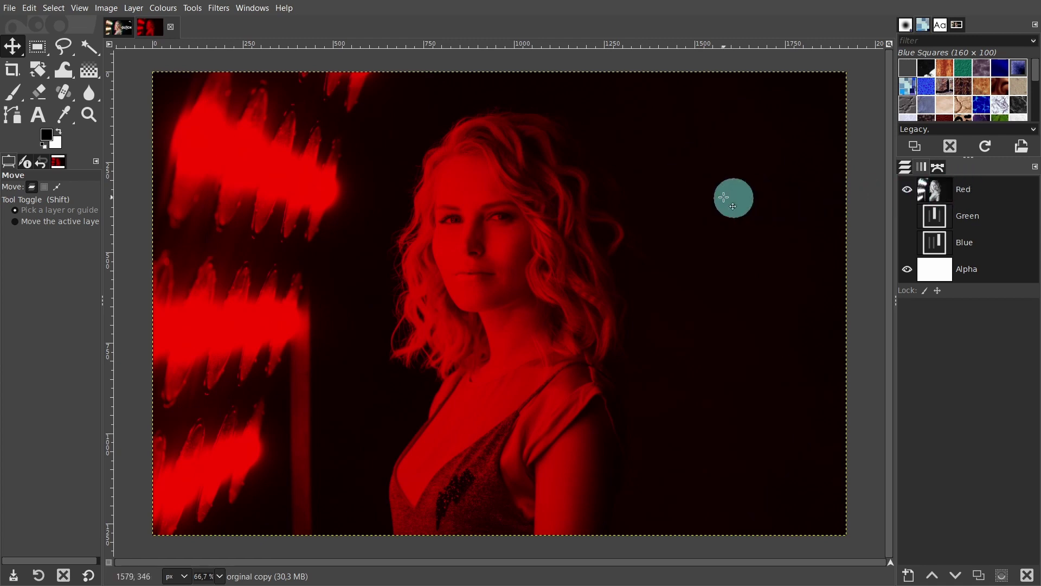
# - Copy the visible red image and paste it as a new layer
pyautogui.click(27, 9)
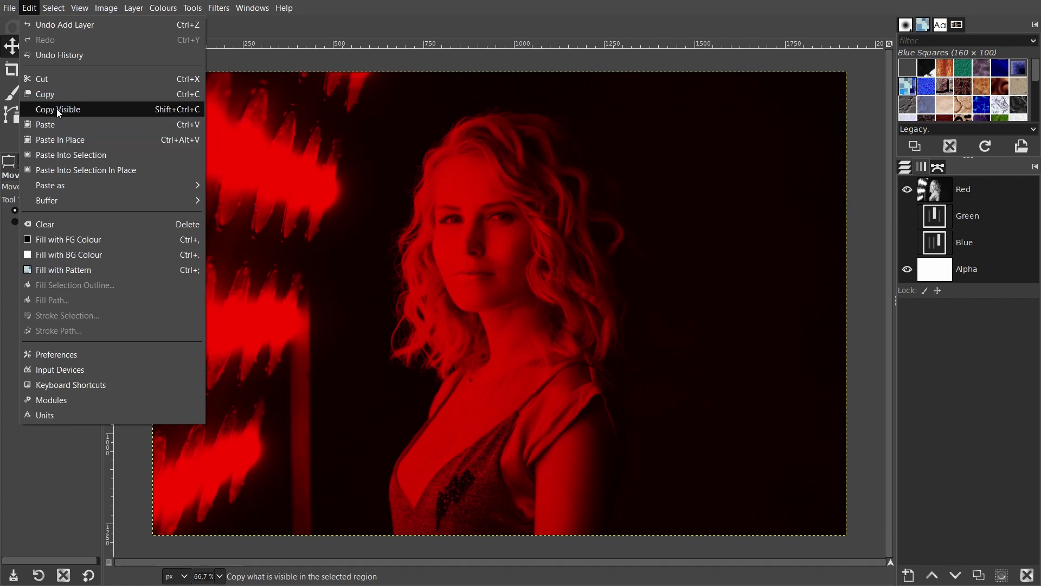
pyautogui.click(57, 108)
pyautogui.click(30, 12)
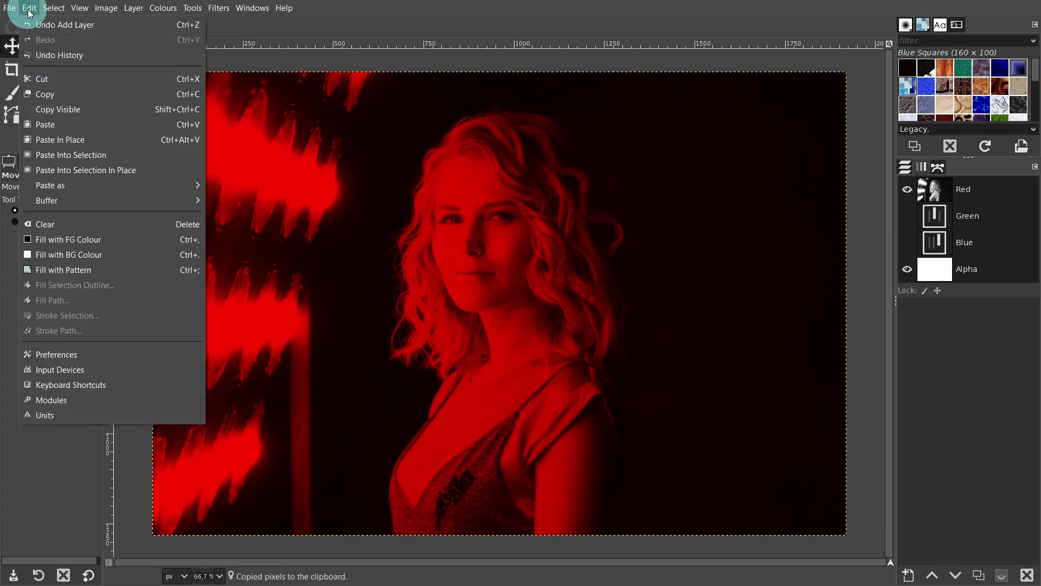
pyautogui.moveTo(113, 190)
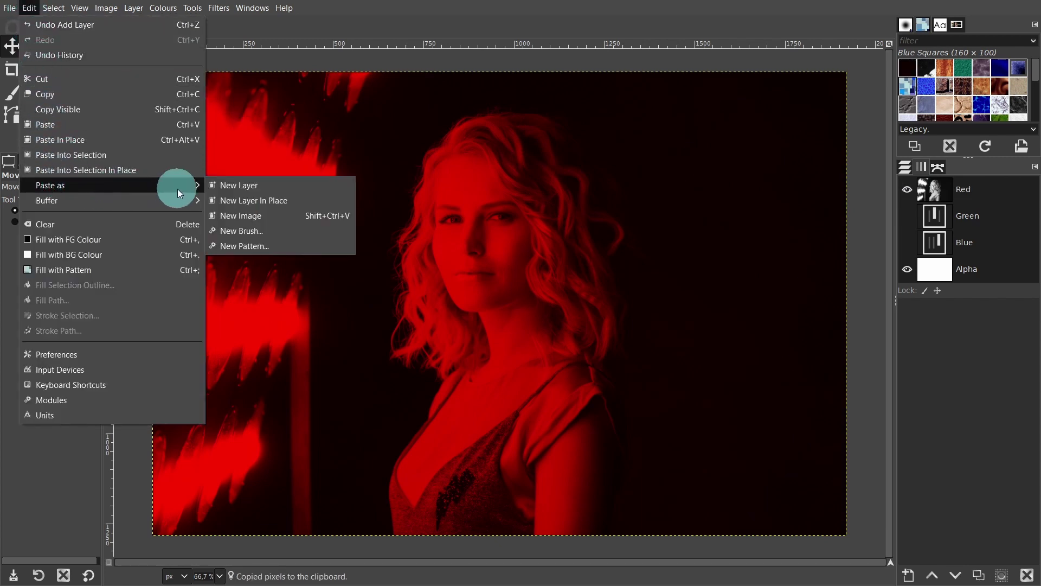
pyautogui.click(255, 187)
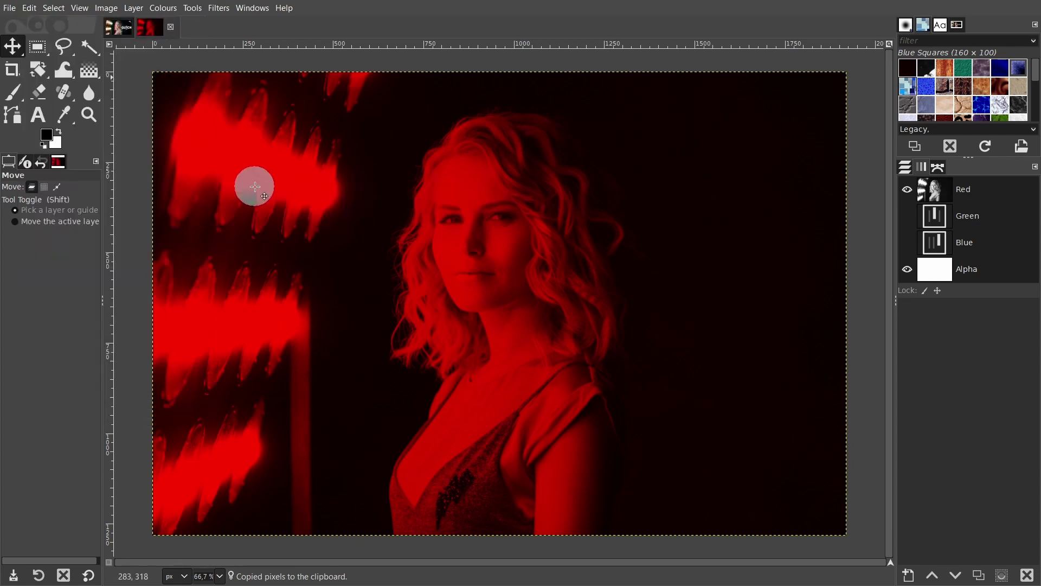
pyautogui.click(903, 168)
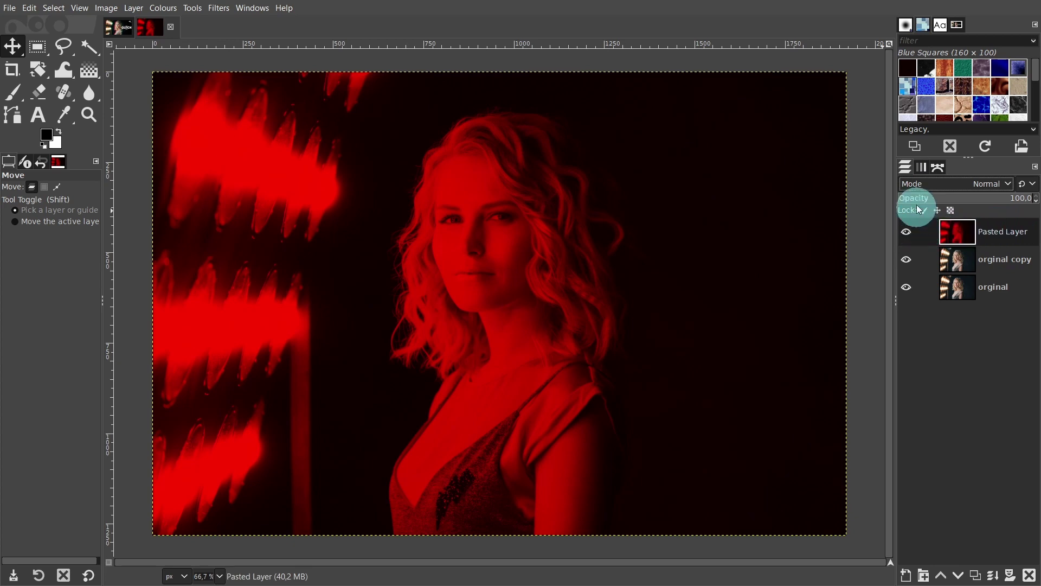
# - Make the Green and Blue channels visible again and hide the Red channel
pyautogui.click(922, 167)
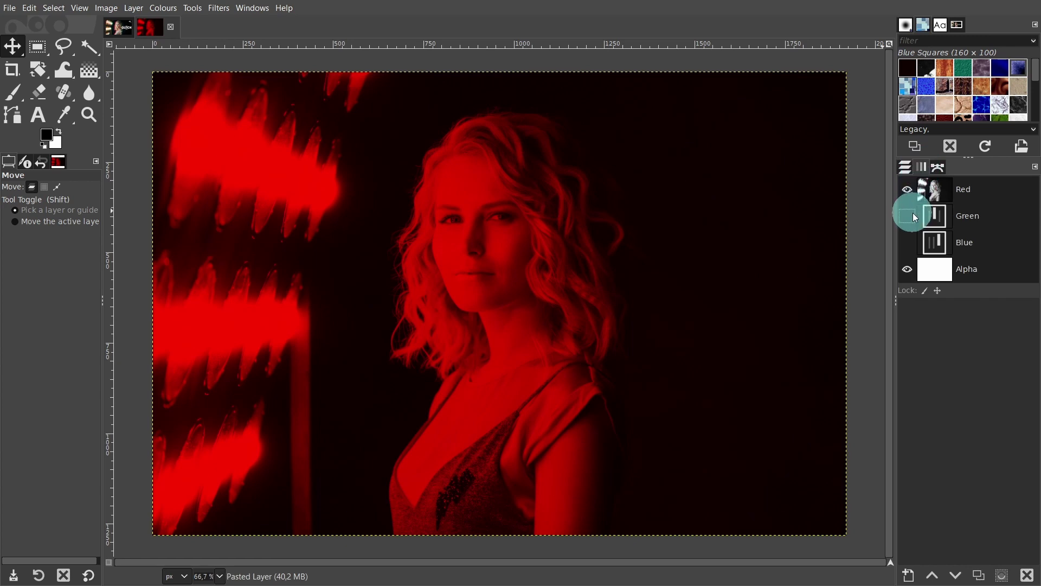
pyautogui.click(908, 242)
pyautogui.click(907, 215)
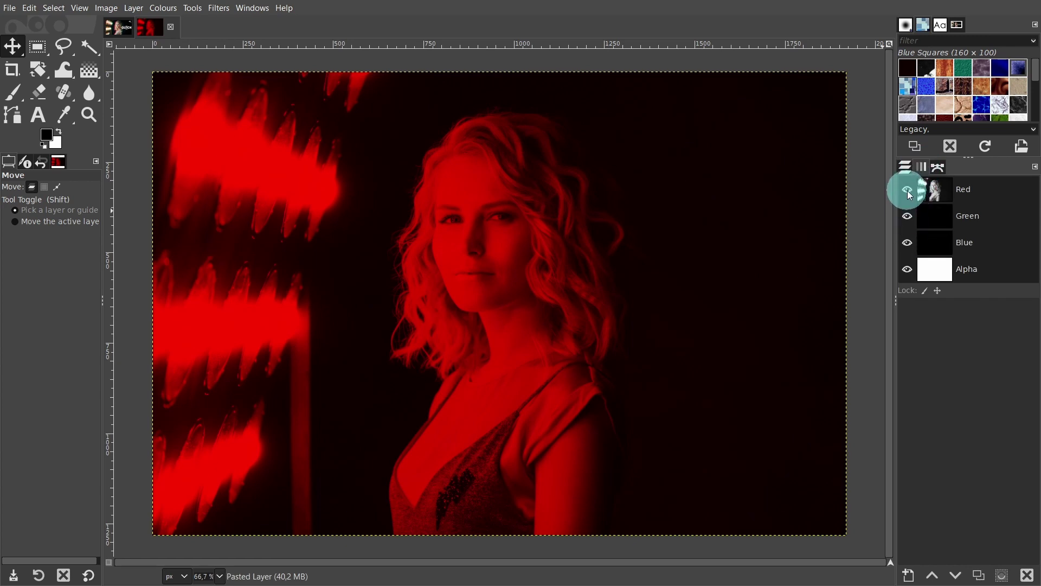
pyautogui.click(907, 189)
pyautogui.click(907, 190)
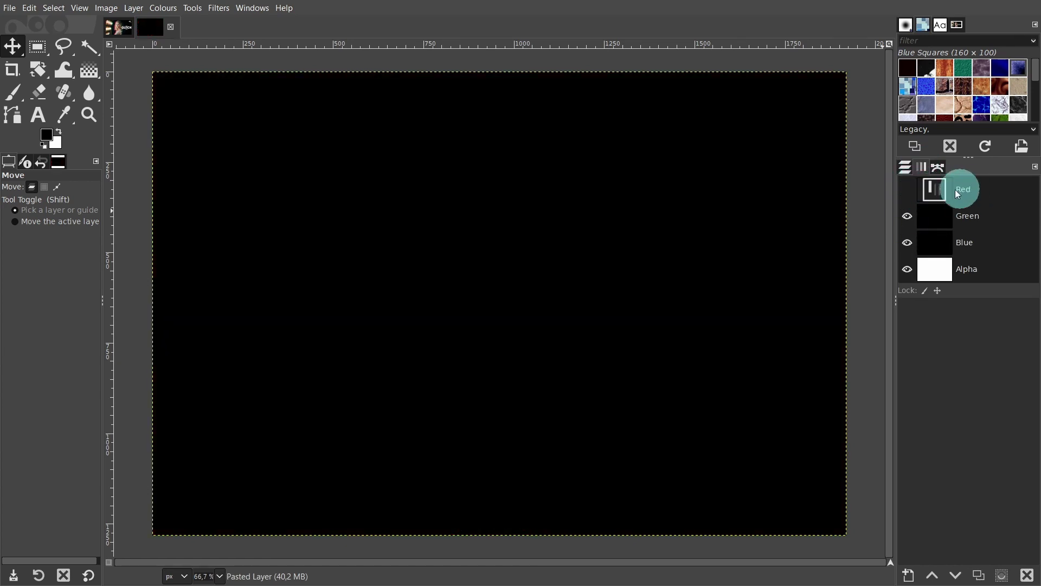
# - Hide the pasted red layer, copy the visible cyan image and paste it as a new layer
pyautogui.click(904, 169)
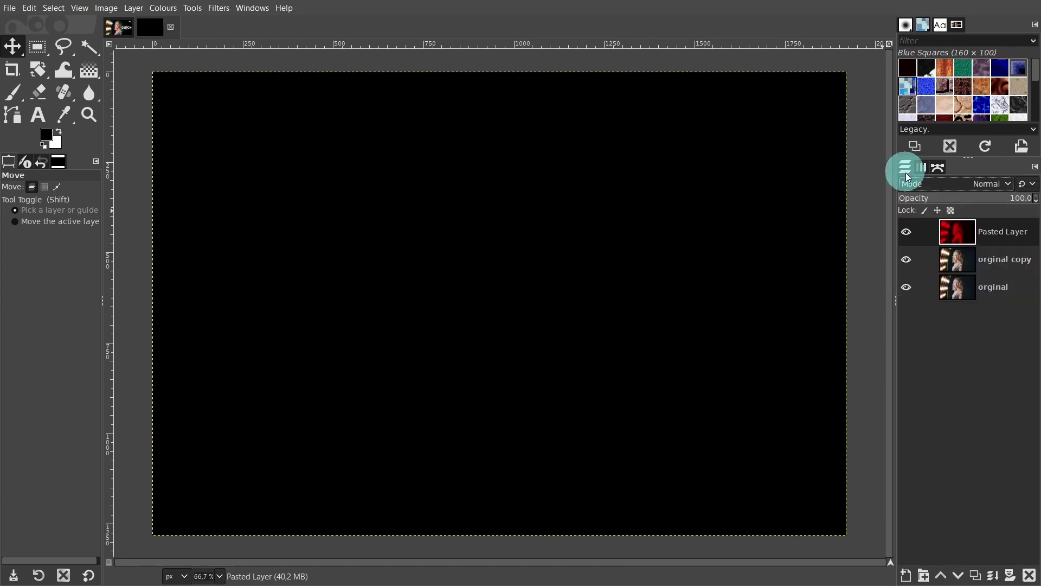
pyautogui.click(905, 232)
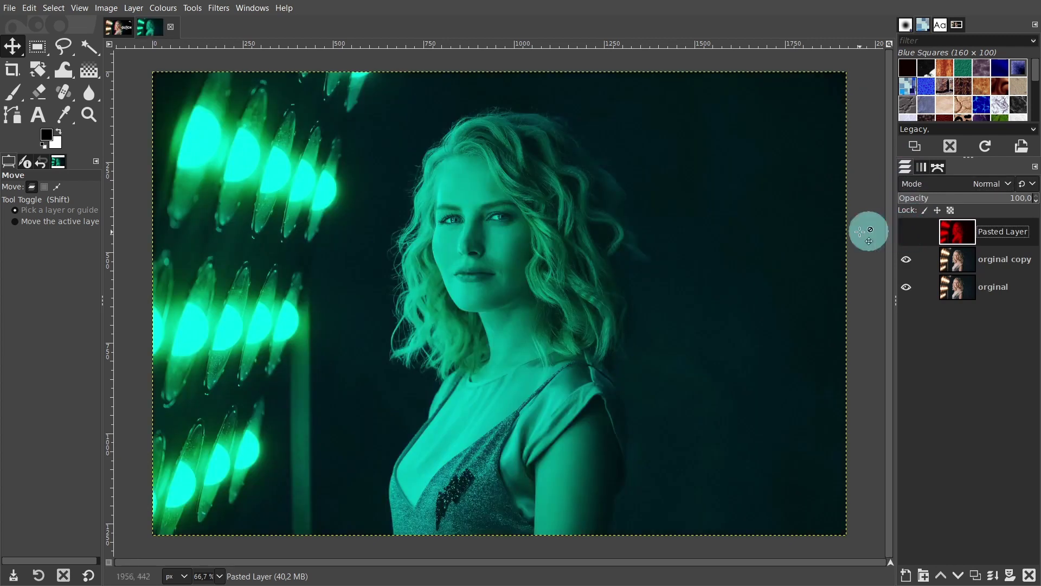
pyautogui.click(31, 11)
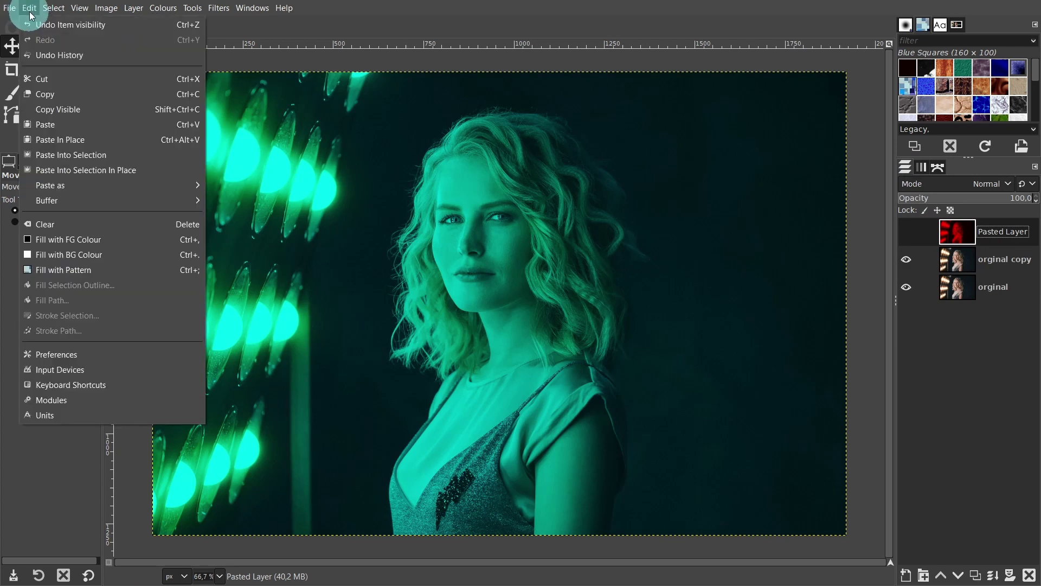
pyautogui.click(54, 110)
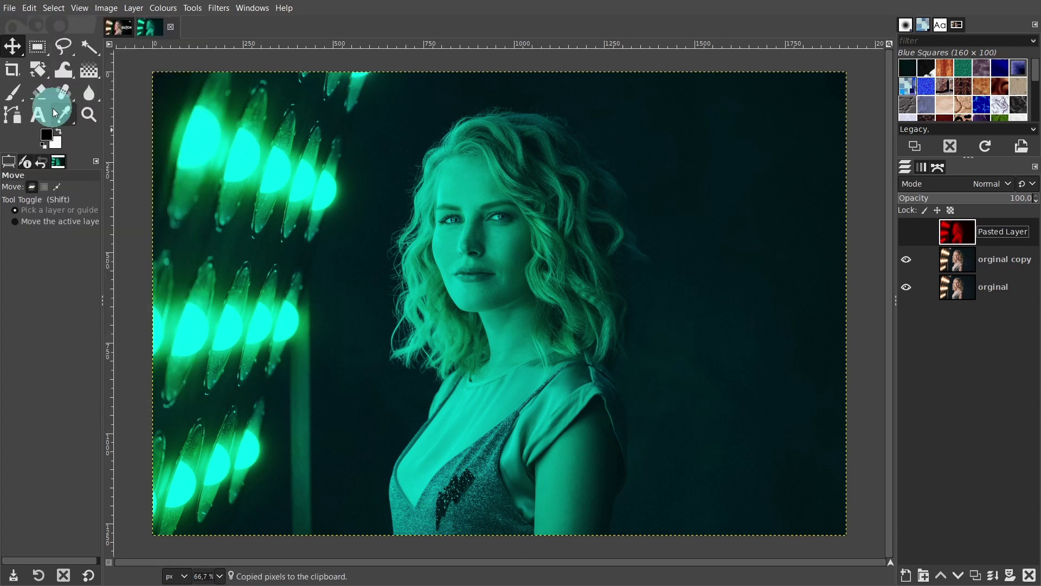
pyautogui.click(29, 8)
pyautogui.moveTo(70, 184)
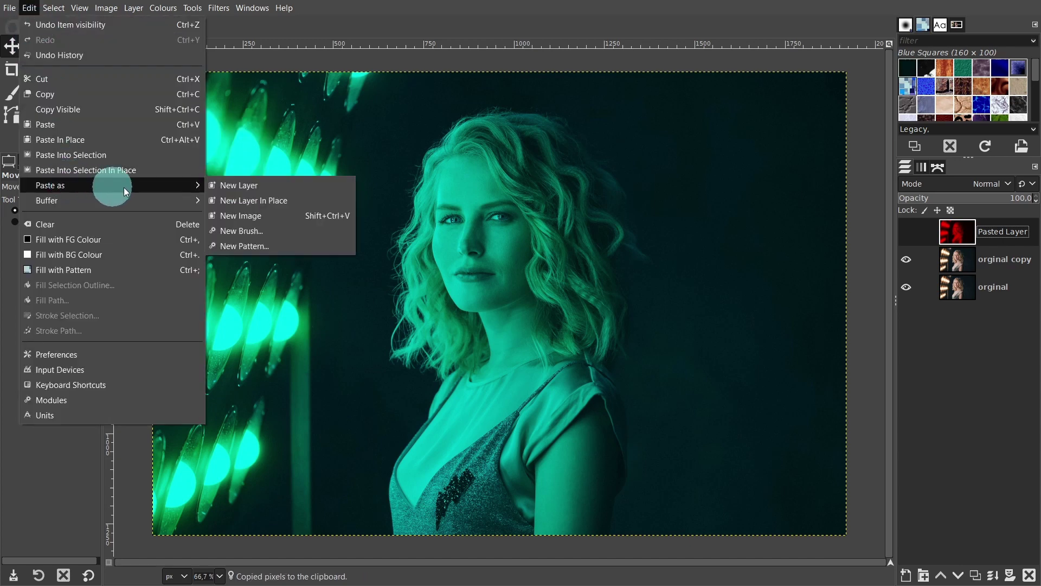
pyautogui.click(246, 185)
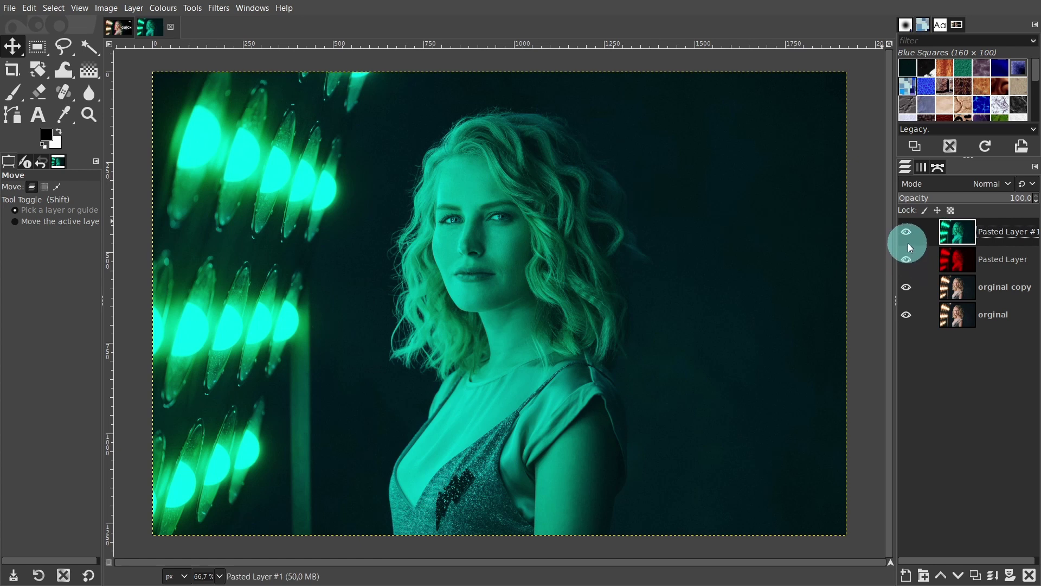
# - Make the Red channel visible again and return to the layer list
pyautogui.click(921, 168)
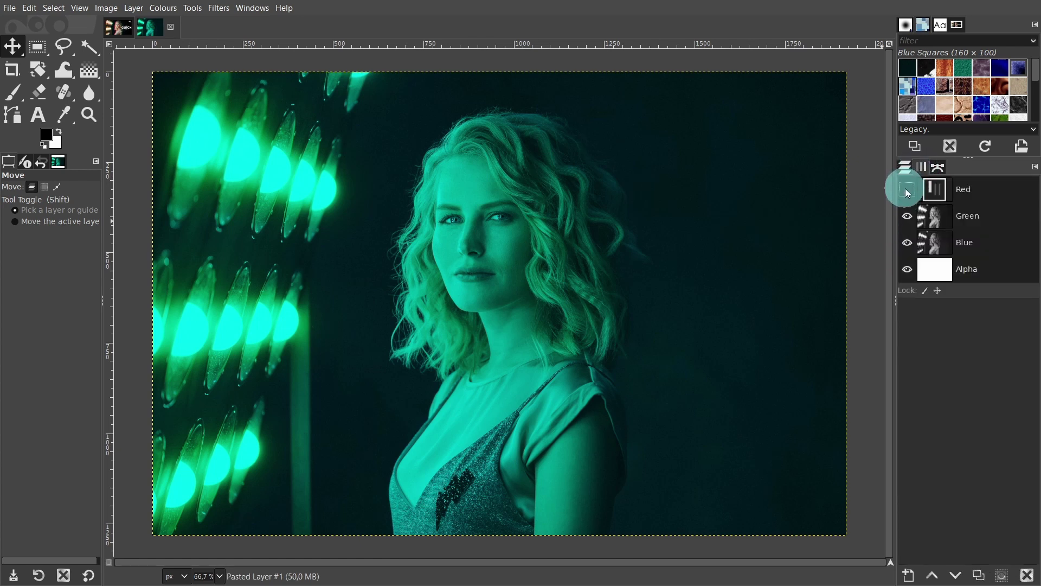
pyautogui.click(906, 190)
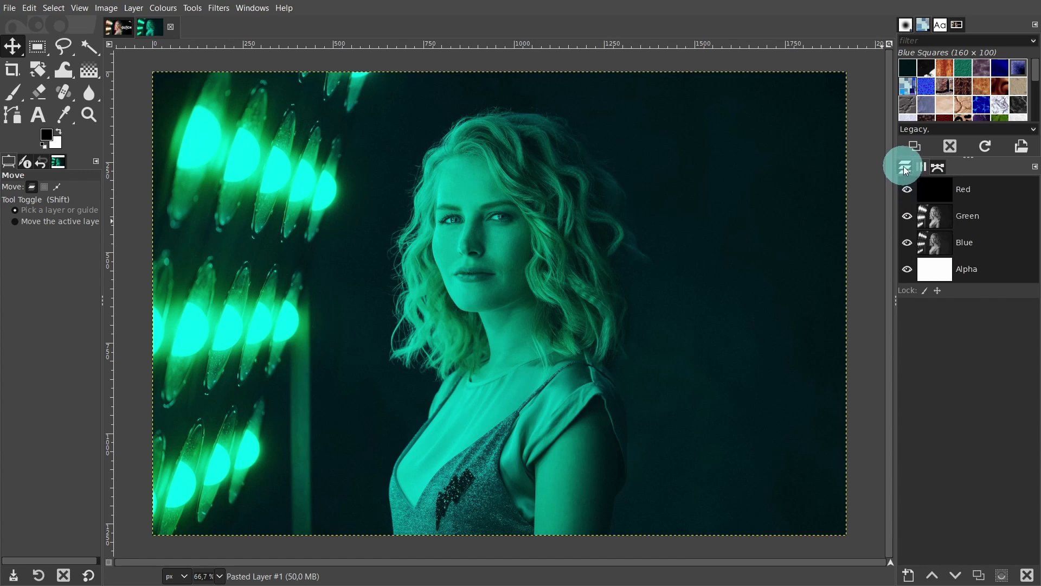
pyautogui.click(904, 168)
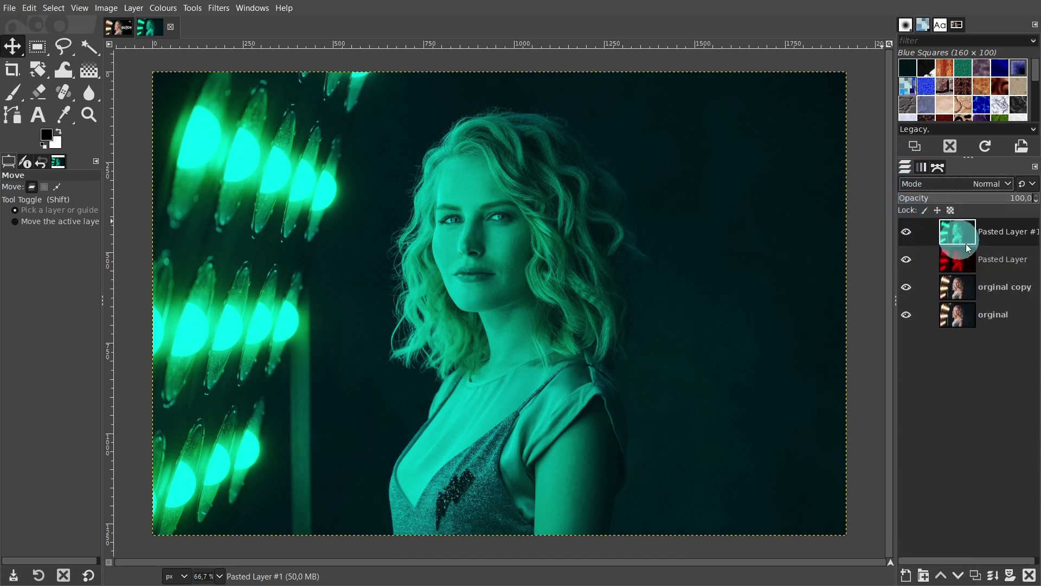
# - Rename the pasted cyan-tinted layer to "cyan" and the pasted red layer to "red"
pyautogui.doubleClick(991, 234)
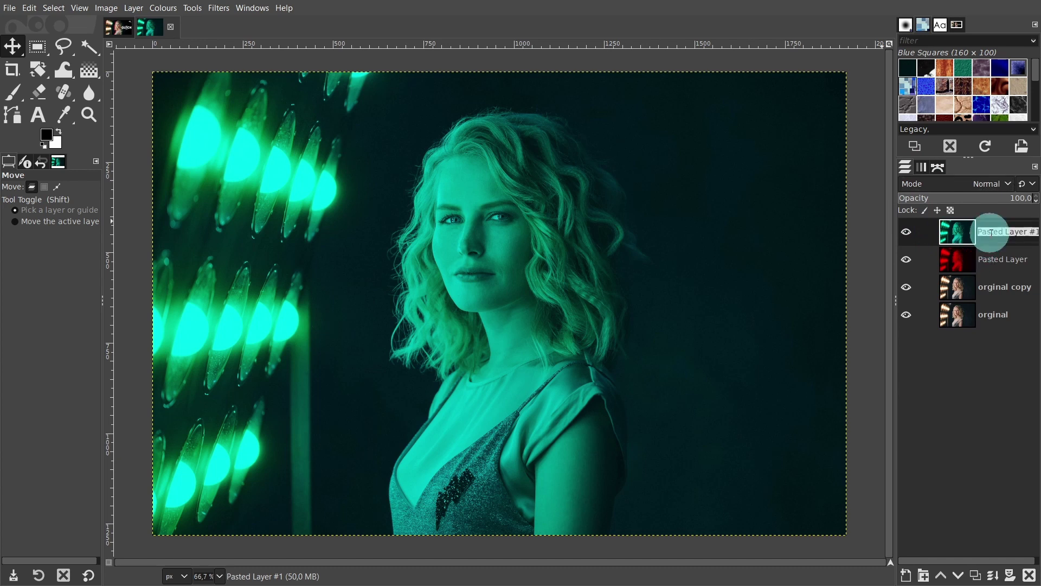
pyautogui.write('cyan')
pyautogui.press('Return')
pyautogui.doubleClick(998, 258)
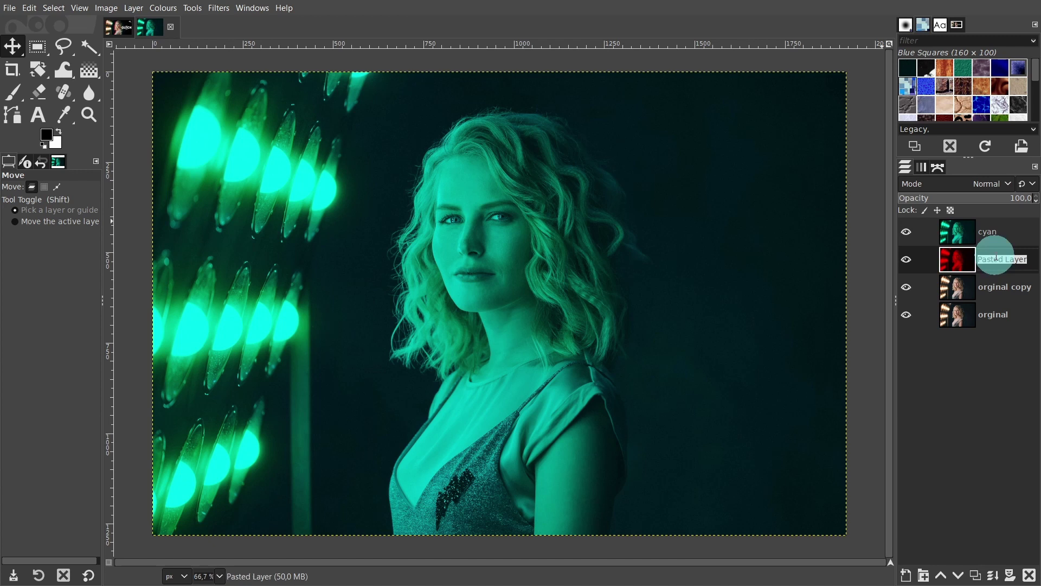
pyautogui.write('red')
pyautogui.press('Return')
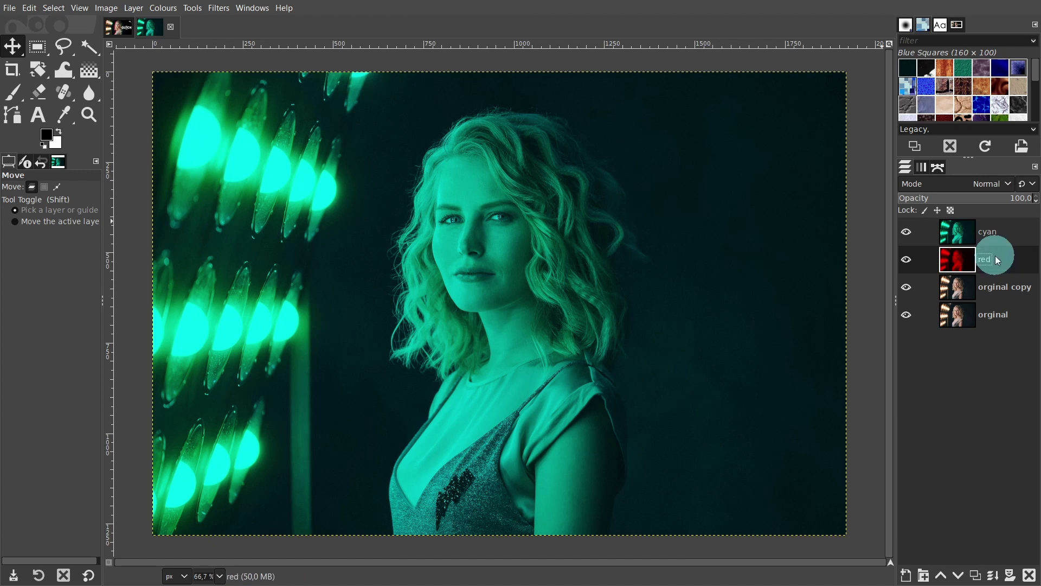
# - Set the blend mode of the cyan layer to Screen
pyautogui.click(1010, 230)
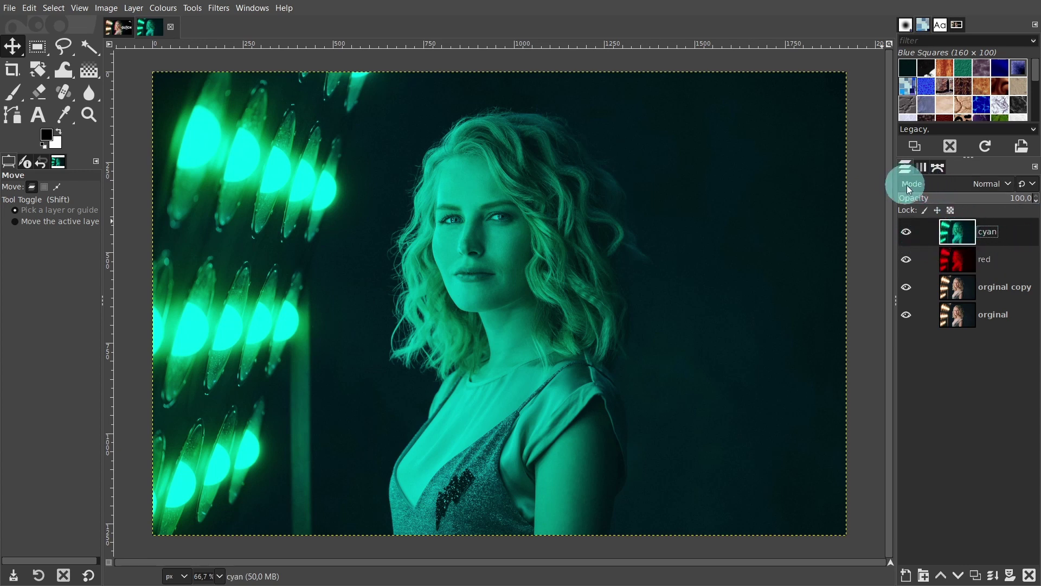
pyautogui.click(1002, 183)
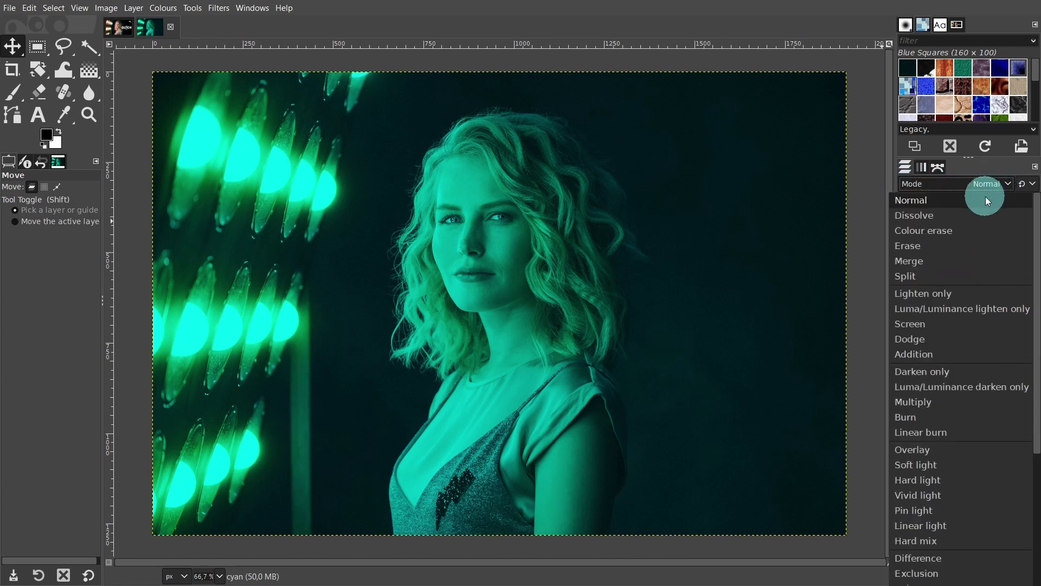
pyautogui.click(911, 324)
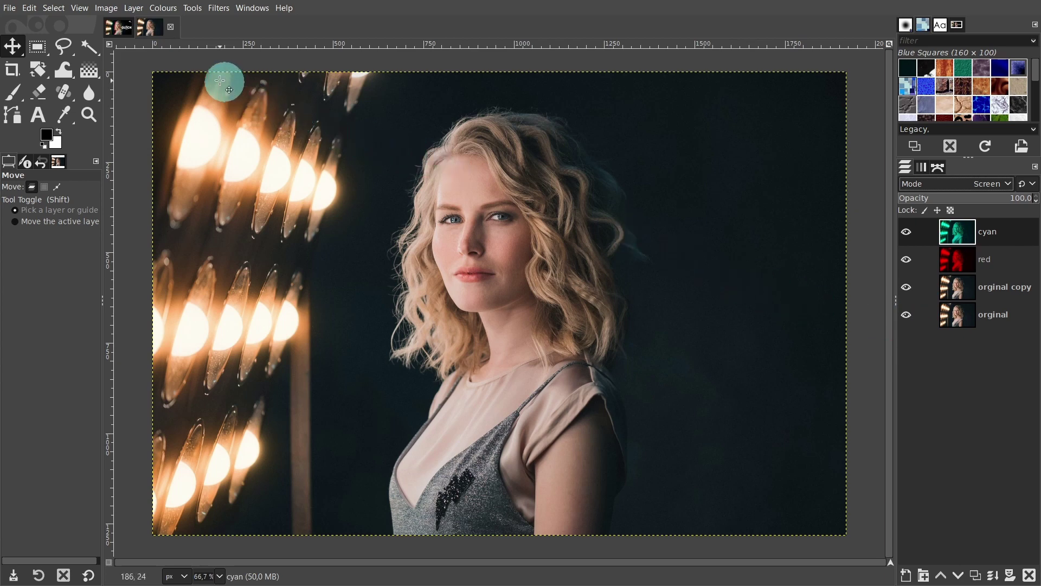
# - Offset the cyan layer by 30 px in X, keeping Y at 0
pyautogui.click(134, 9)
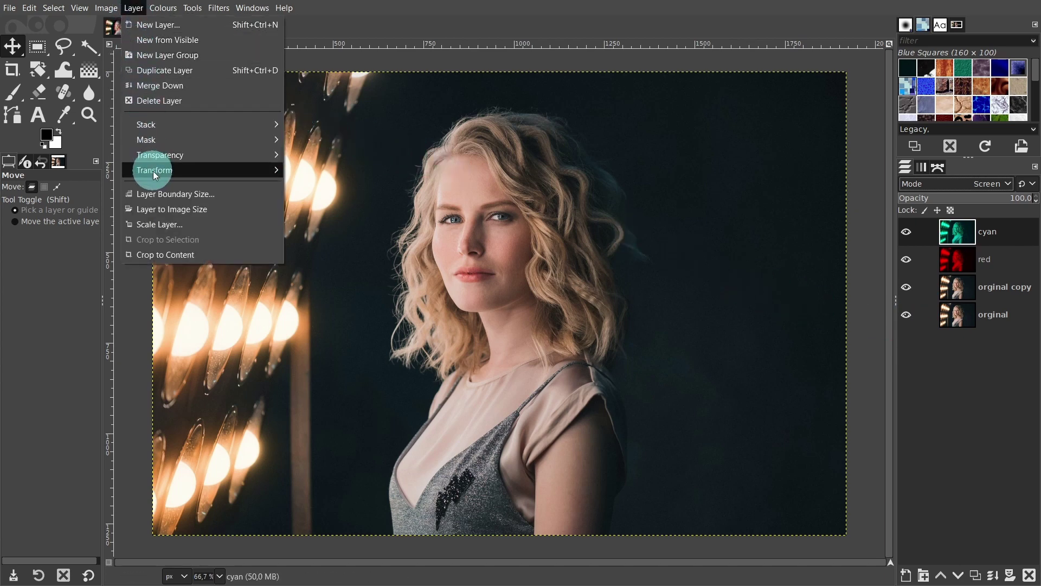
pyautogui.moveTo(170, 179)
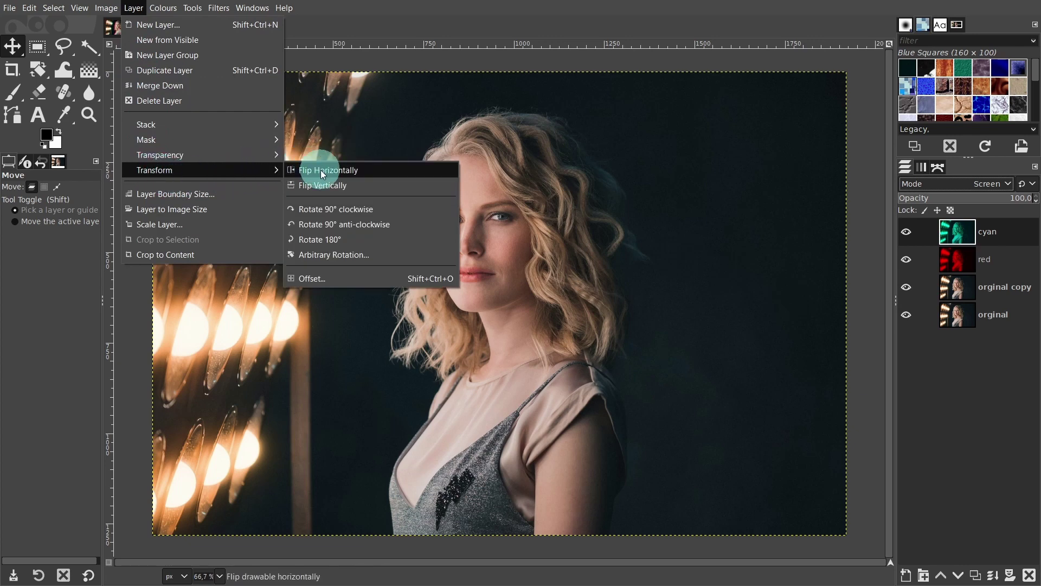
pyautogui.click(314, 278)
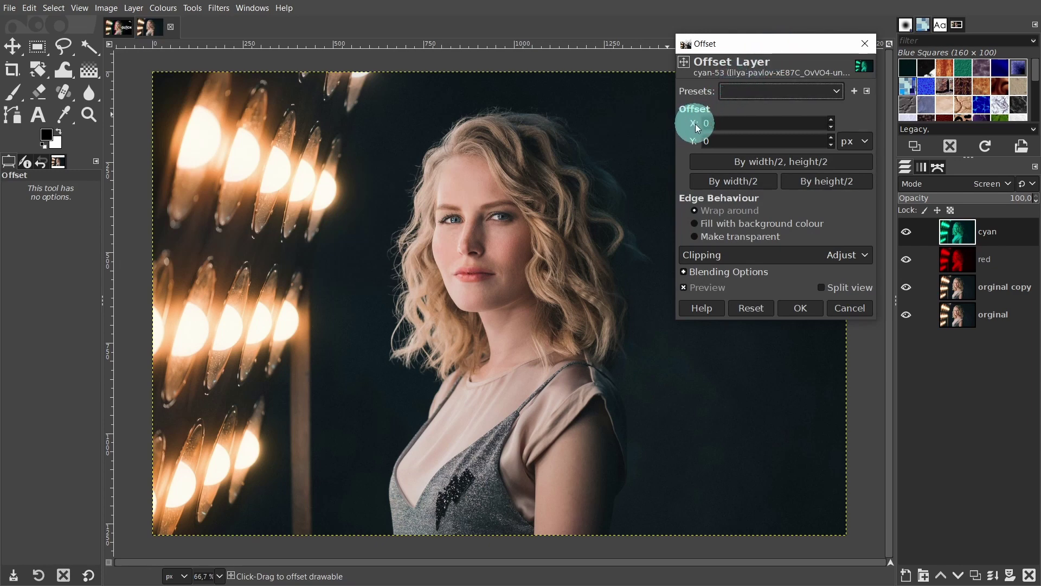
pyautogui.click(832, 119)
pyautogui.click(832, 119)
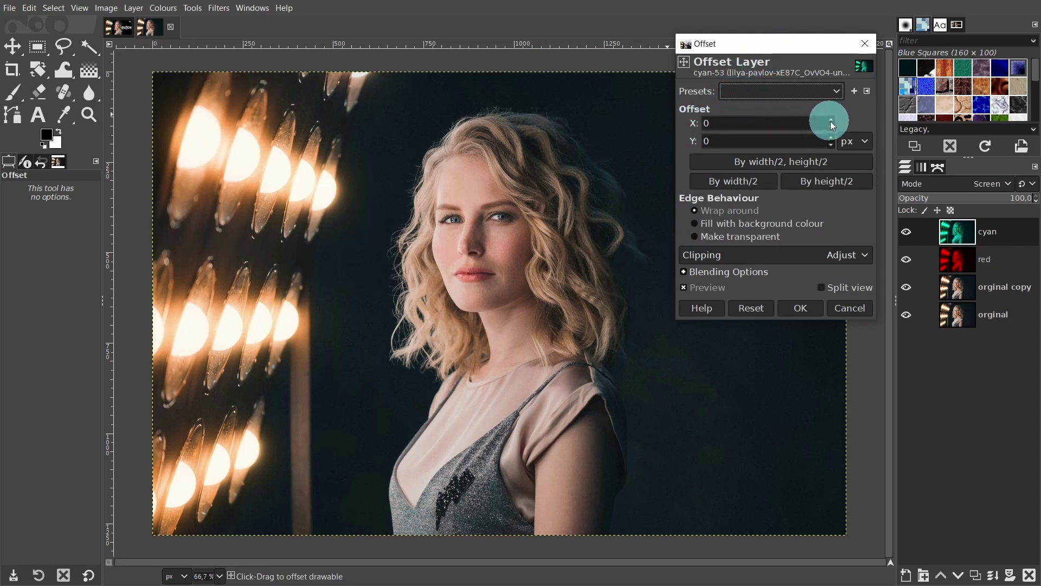
pyautogui.click(831, 119)
pyautogui.click(829, 119)
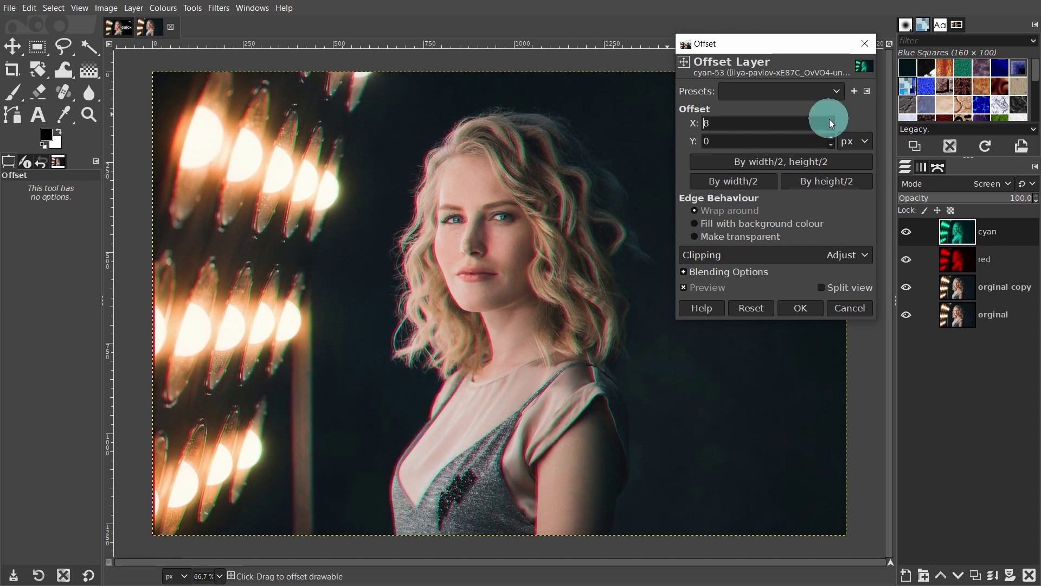
pyautogui.click(829, 119)
pyautogui.click(829, 119)
pyautogui.scroll(10, 829, 118)
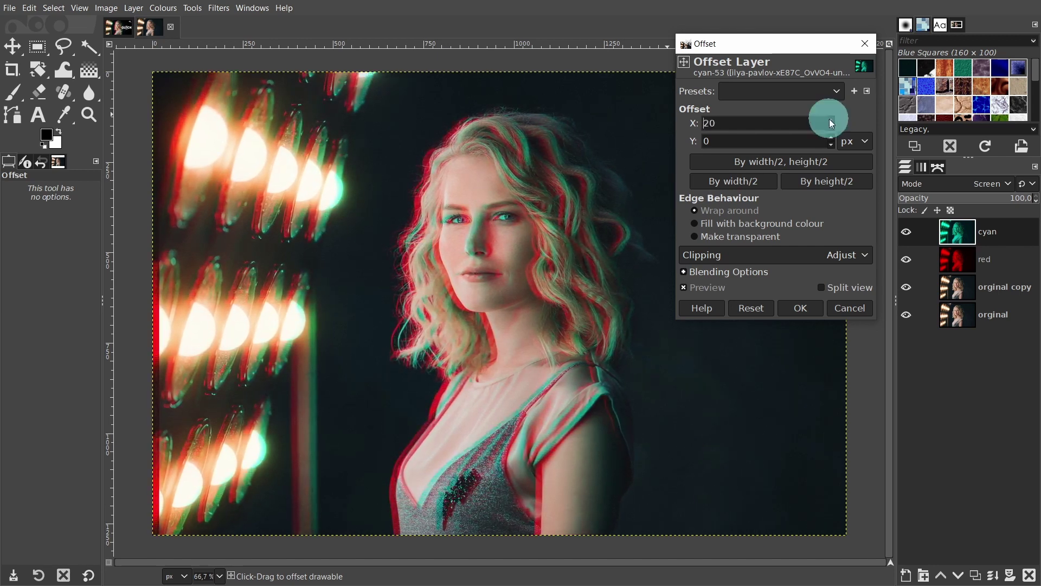
pyautogui.scroll(3, 829, 119)
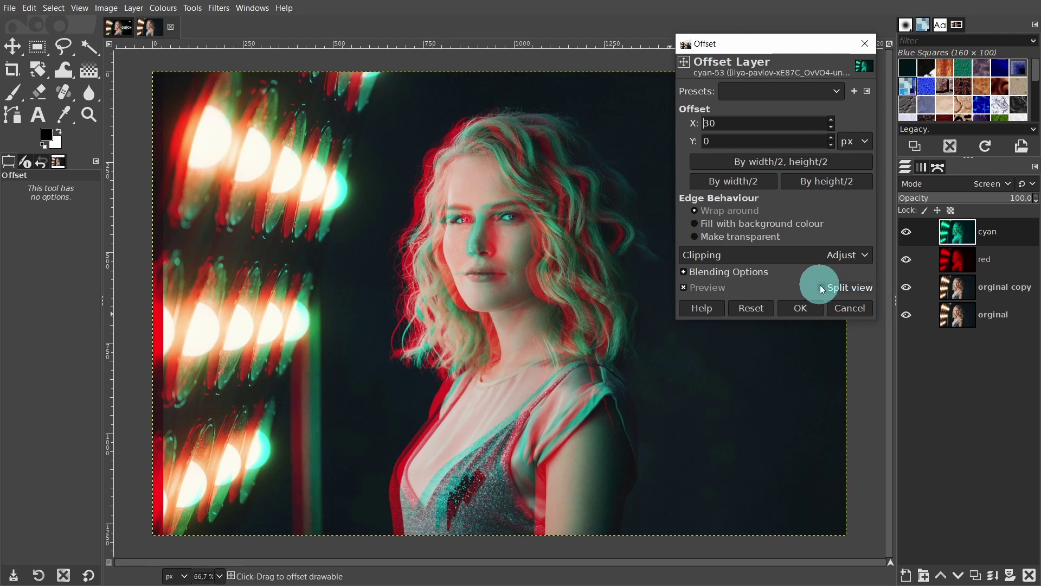
pyautogui.click(796, 308)
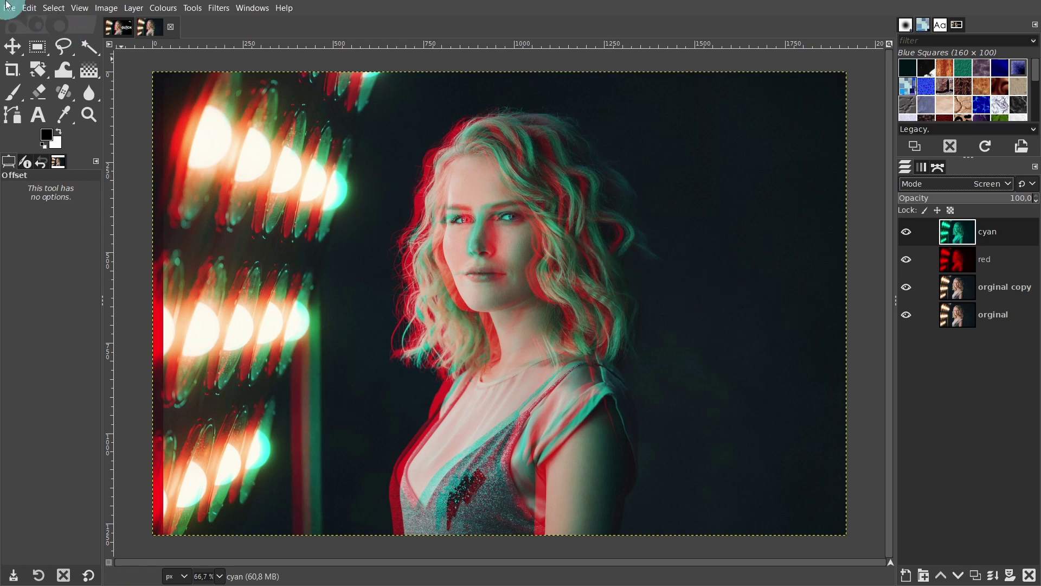
# - Copy everything visible in the image and paste it as a new layer
pyautogui.click(27, 10)
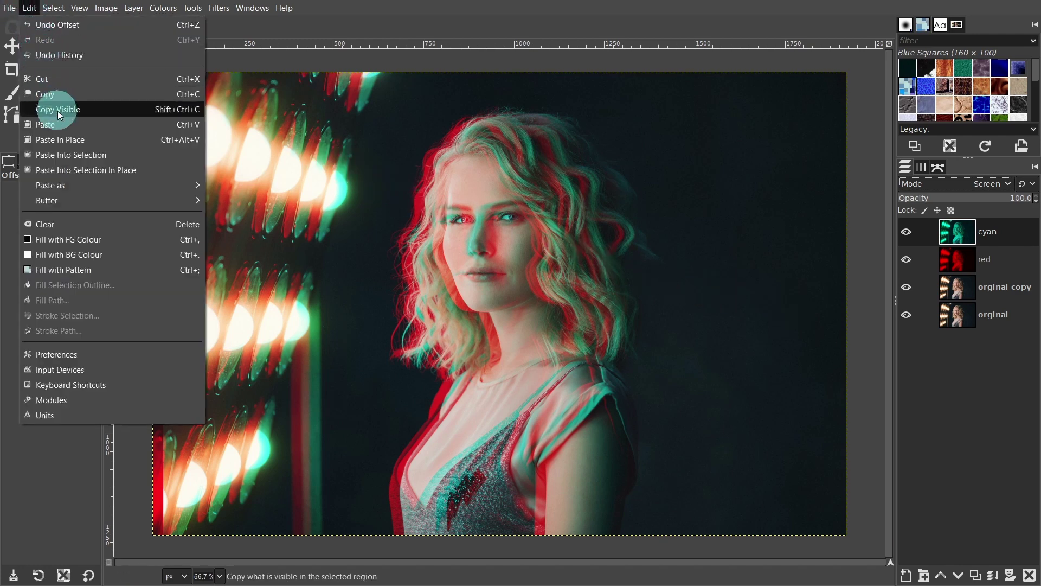
pyautogui.click(57, 108)
pyautogui.click(29, 8)
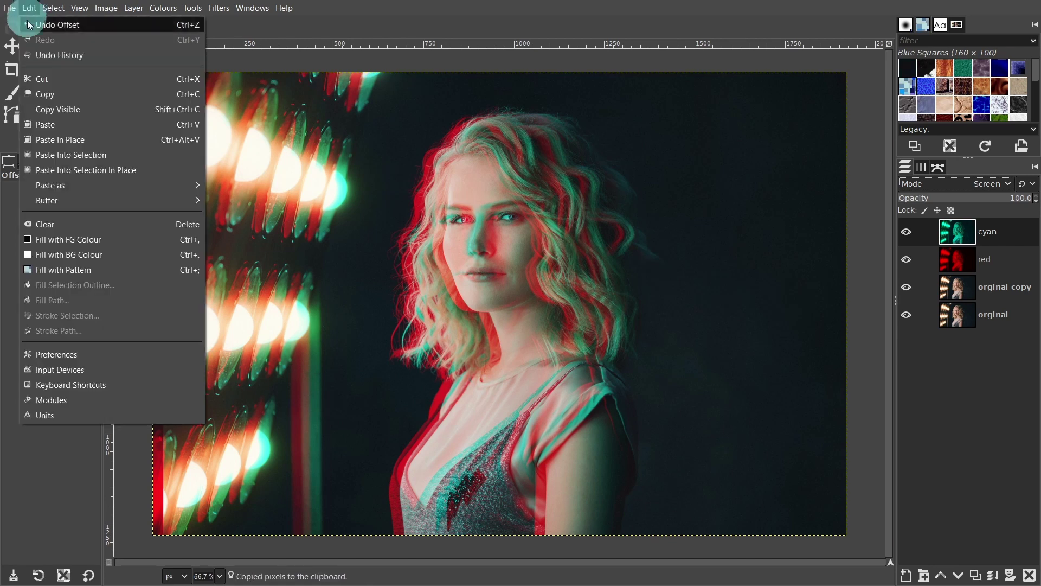
pyautogui.moveTo(205, 186)
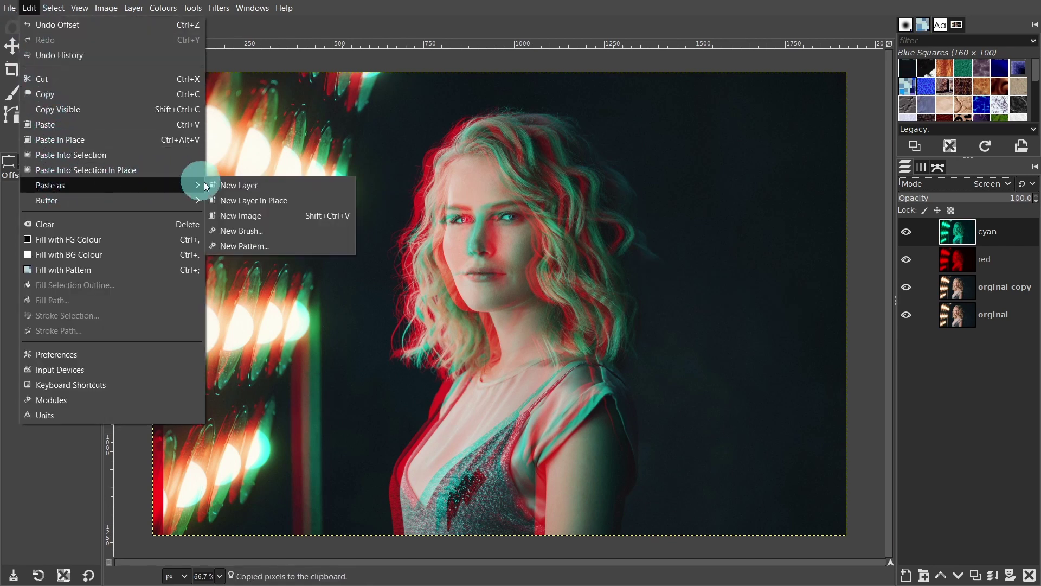
pyautogui.click(241, 186)
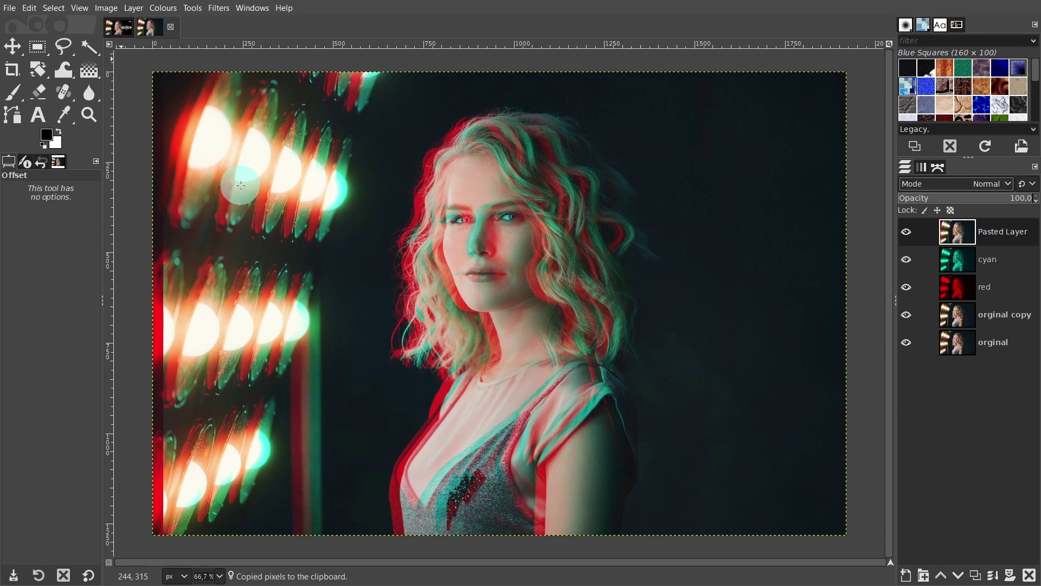
# - Rename the pasted layer to "glitch" and duplicate it
pyautogui.doubleClick(1000, 232)
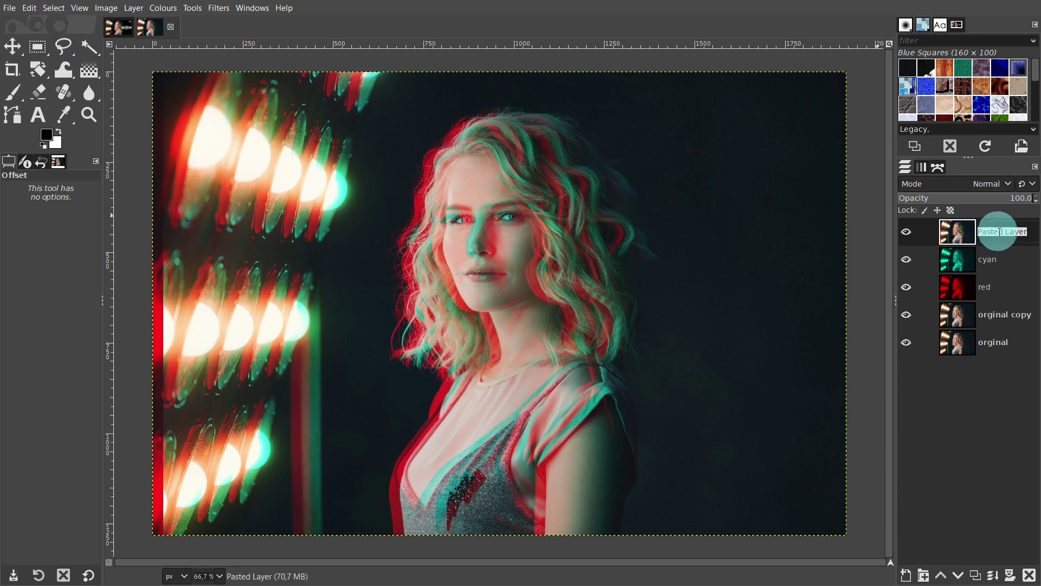
pyautogui.write('glitch')
pyautogui.press('Return')
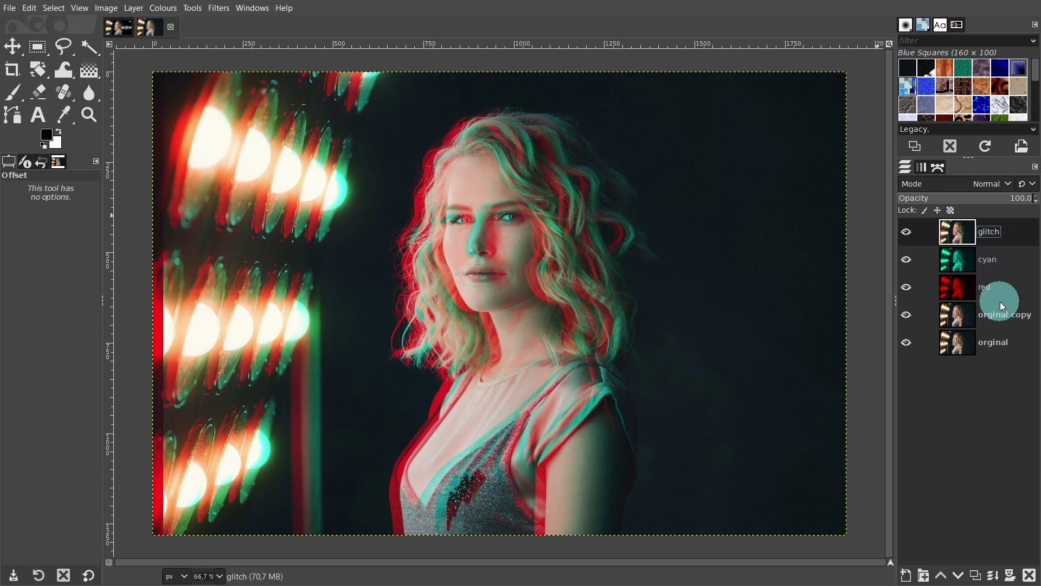
pyautogui.click(976, 575)
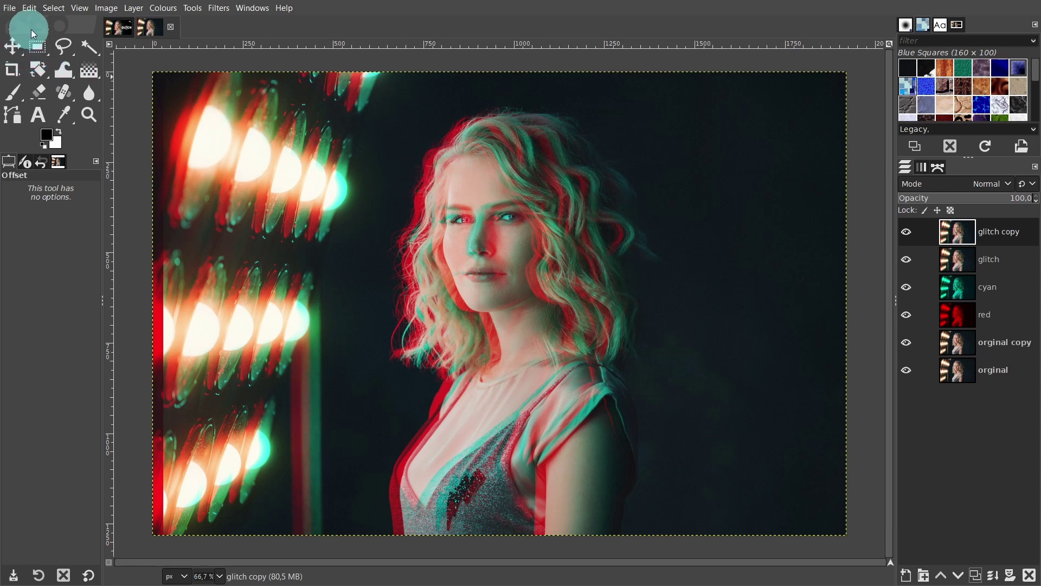
# - Select several thin horizontal strips across the woman's hair, face, shoulder and dress with Rectangle Select in add mode
pyautogui.click(37, 47)
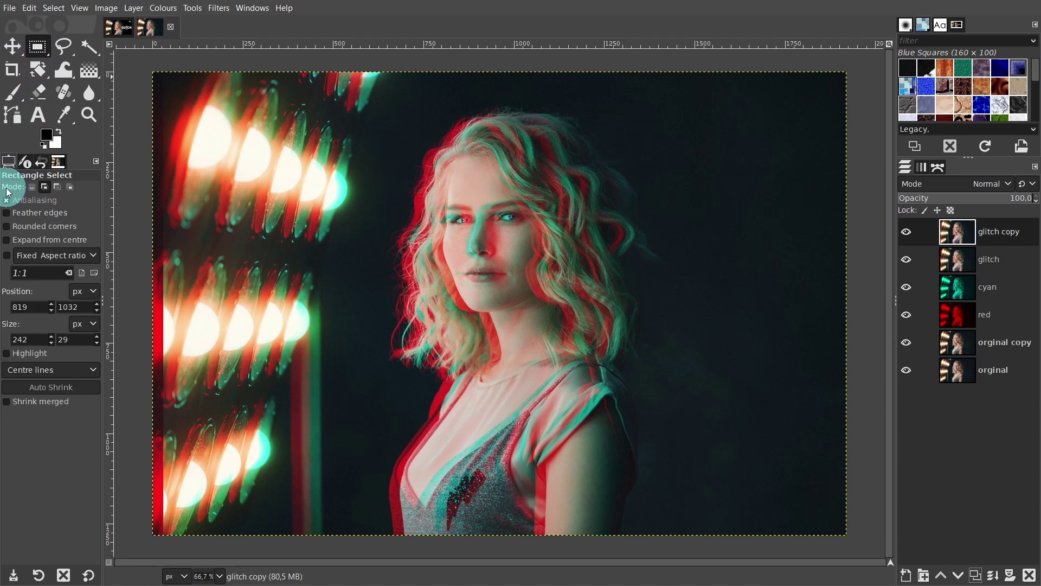
pyautogui.click(46, 187)
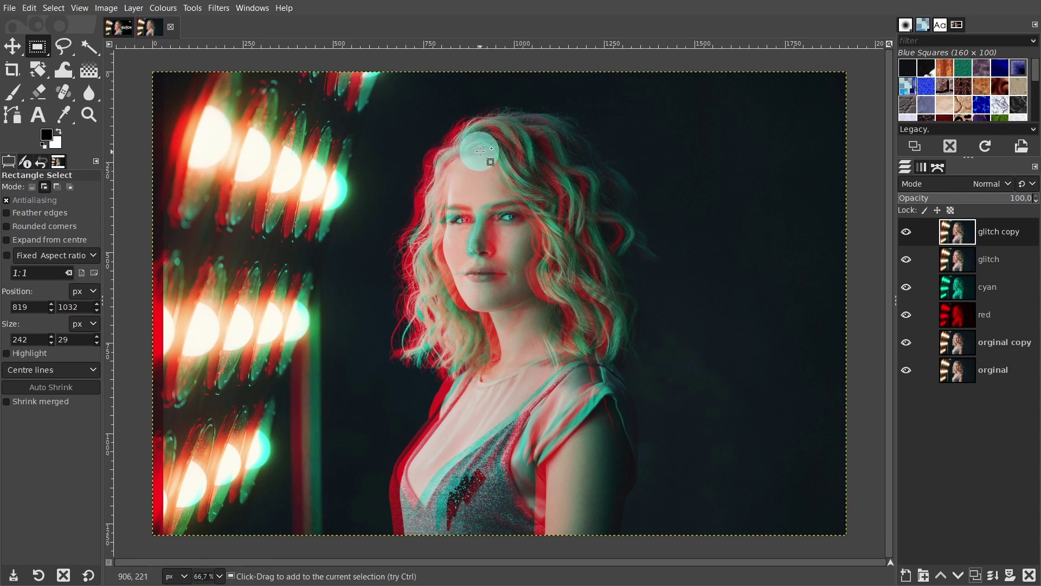
pyautogui.moveTo(480, 148); pyautogui.dragTo(384, 158)
pyautogui.moveTo(368, 217); pyautogui.dragTo(449, 225)
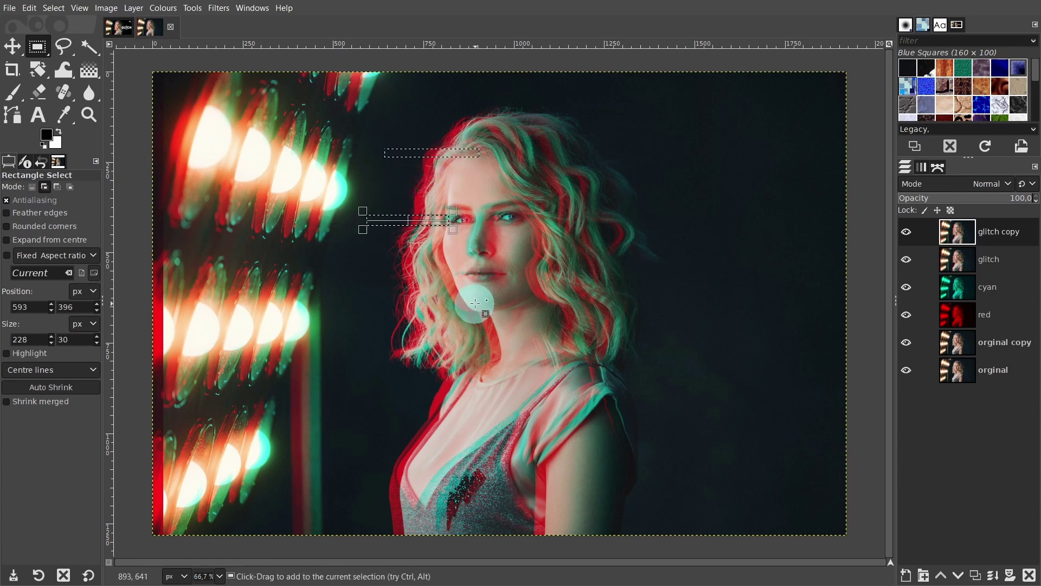
pyautogui.moveTo(480, 295); pyautogui.dragTo(413, 302)
pyautogui.moveTo(381, 353); pyautogui.dragTo(484, 359)
pyautogui.moveTo(397, 423); pyautogui.dragTo(487, 411)
pyautogui.moveTo(455, 511); pyautogui.dragTo(355, 507)
pyautogui.moveTo(388, 446); pyautogui.dragTo(503, 454)
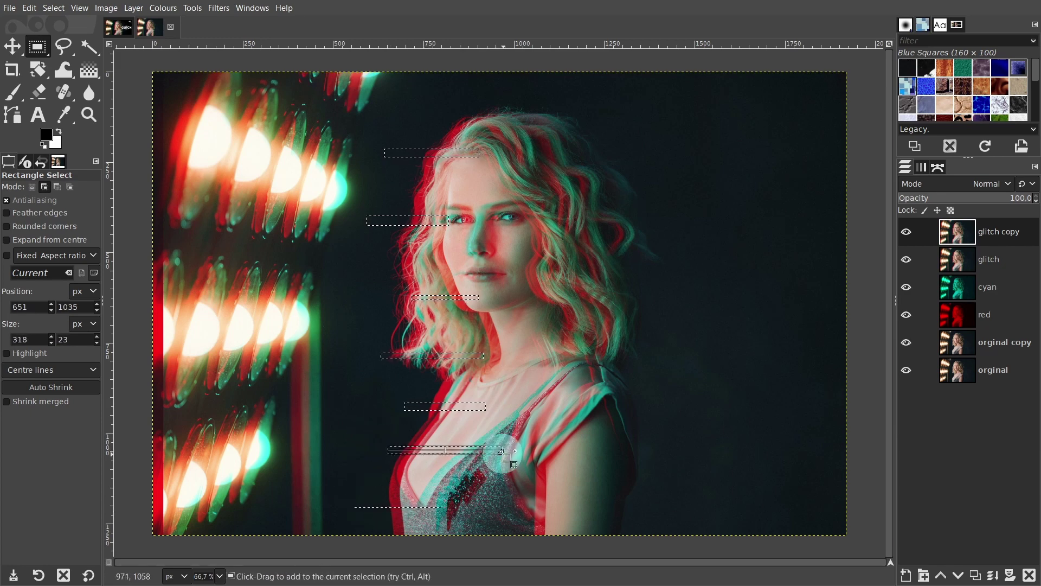
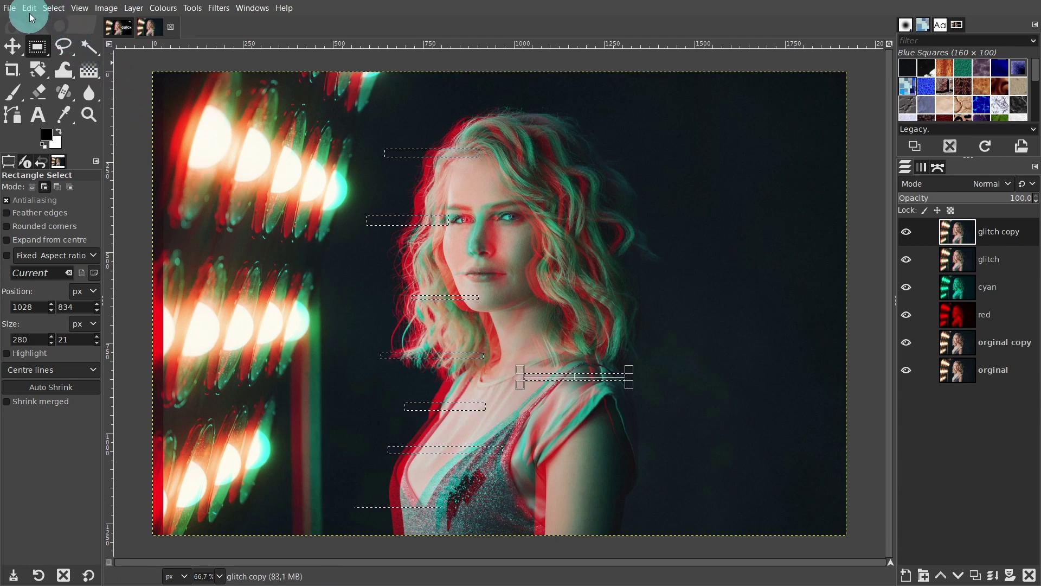
# - Copy the selected strips from the glitch copy layer and paste them as a floating selection
pyautogui.click(29, 9)
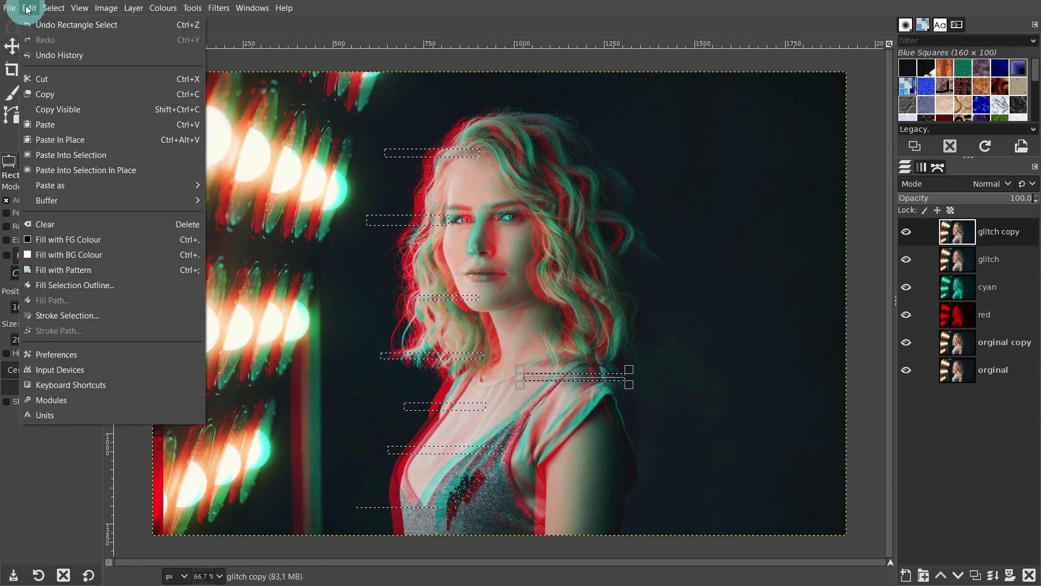
pyautogui.click(50, 94)
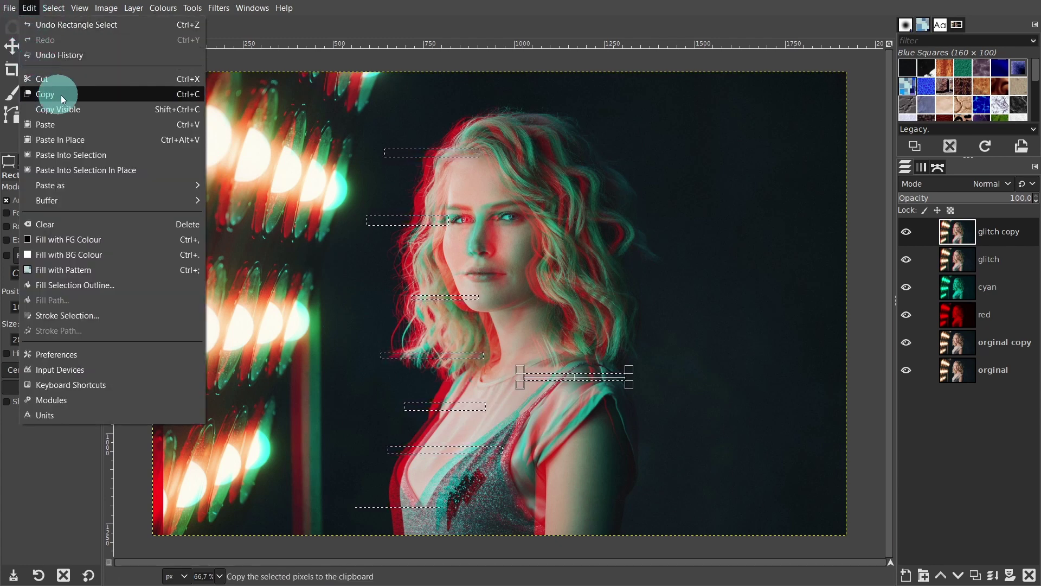
pyautogui.click(31, 12)
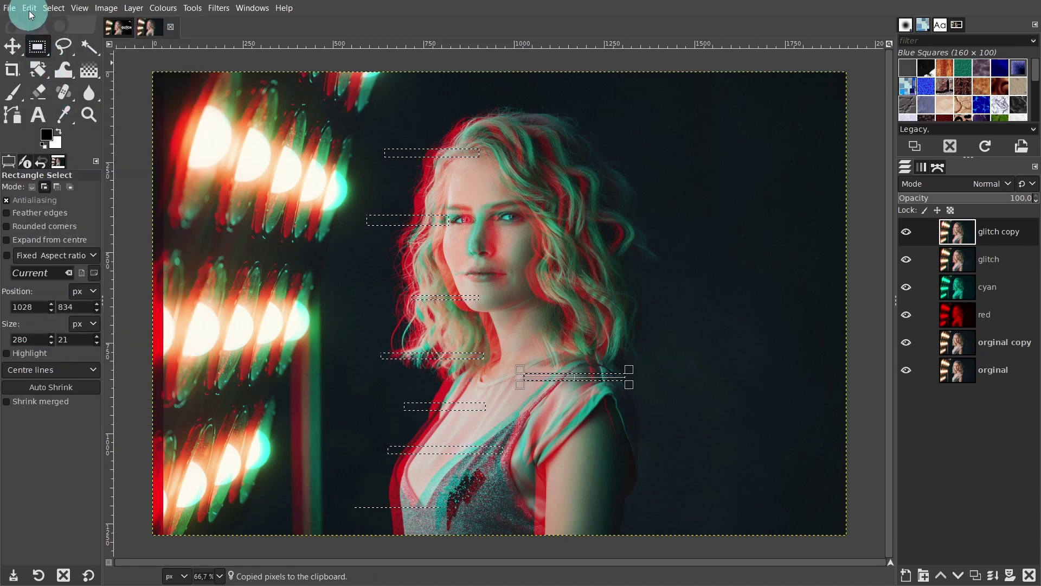
pyautogui.click(50, 128)
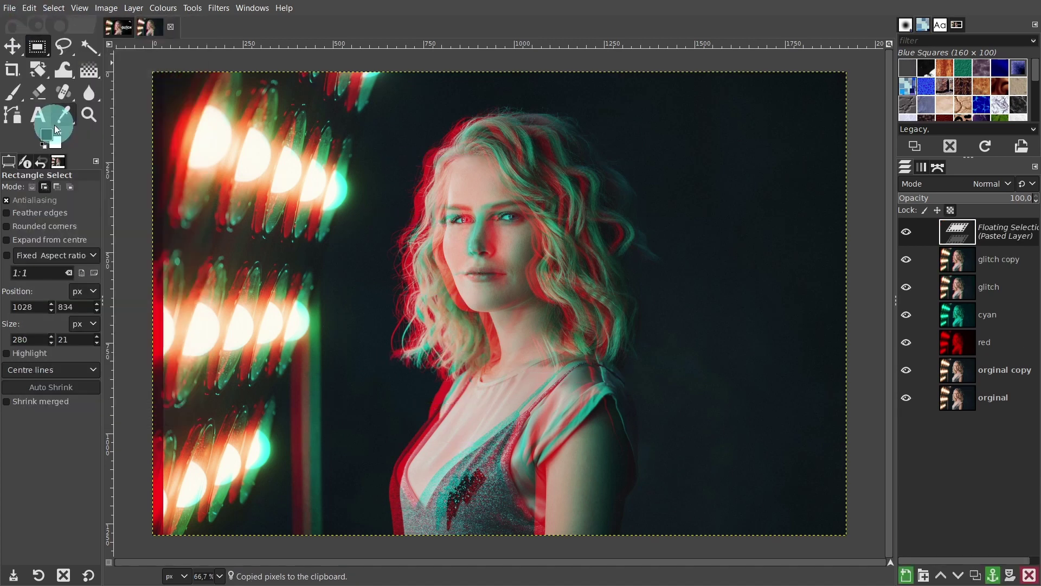
pyautogui.click(545, 160)
pyautogui.click(1014, 239)
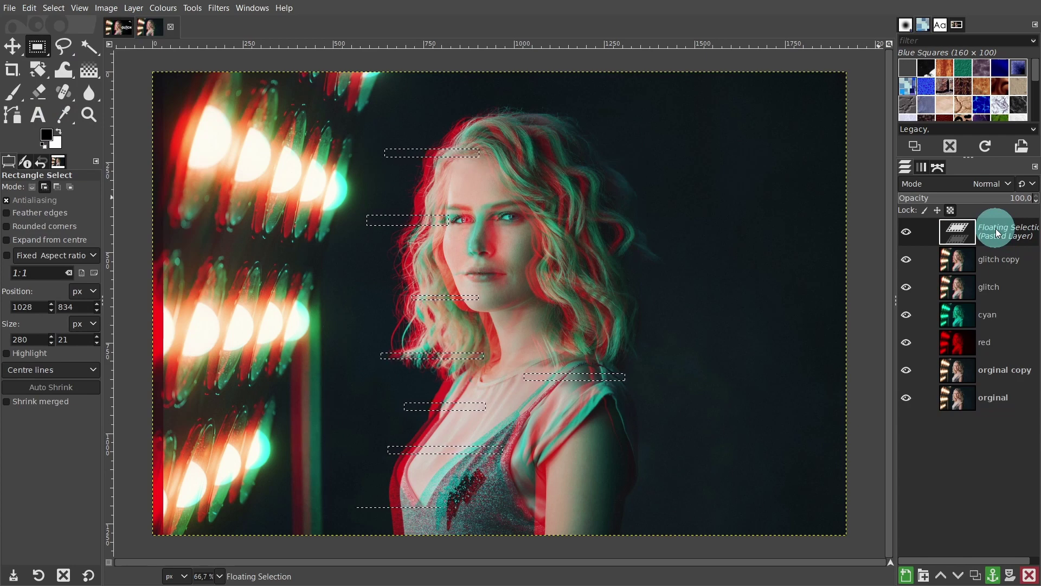
# - Convert the floating selection into a new layer and expand that layer to the image size
pyautogui.click(906, 575)
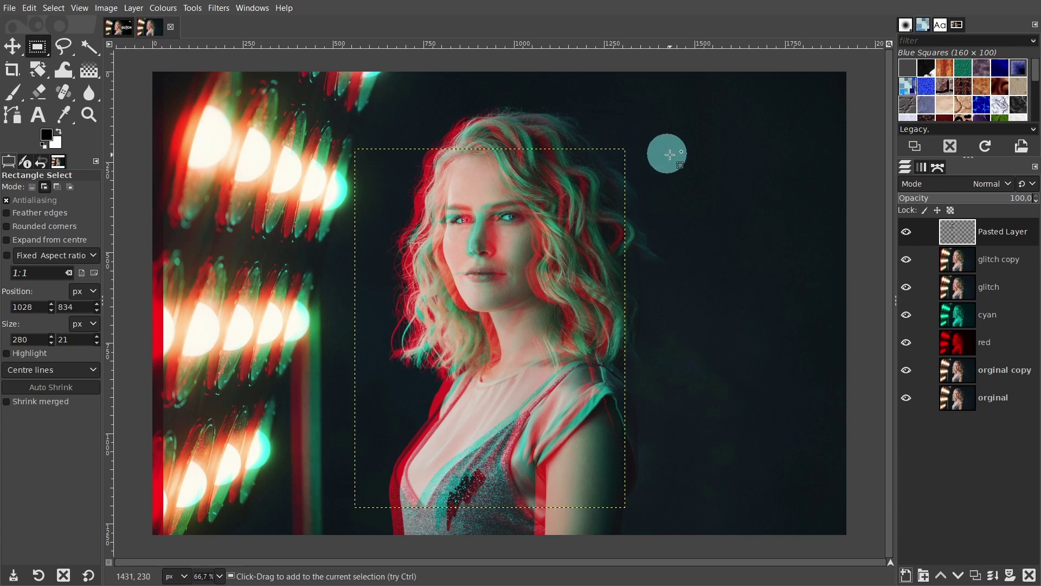
pyautogui.rightClick(994, 232)
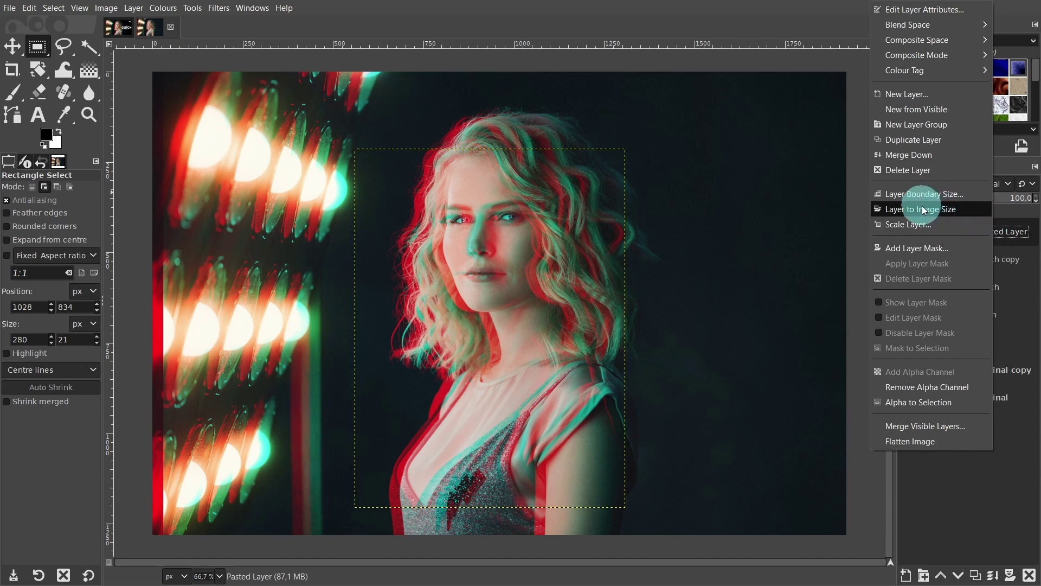
pyautogui.click(943, 209)
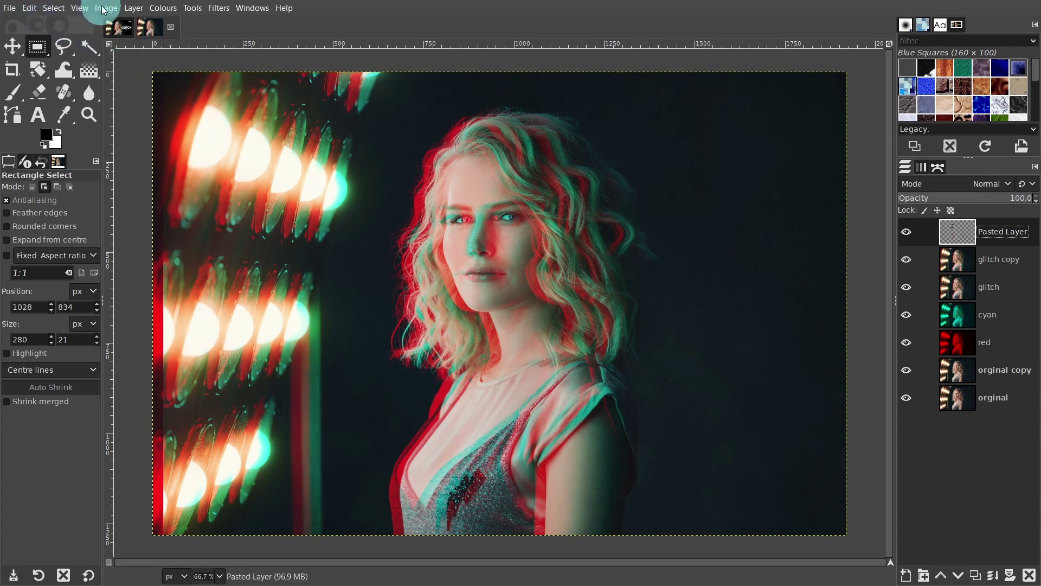
# - Offset the Pasted Layer strips horizontally to the left by about 20 px, with wrap-around edges and no vertical shift
pyautogui.click(135, 10)
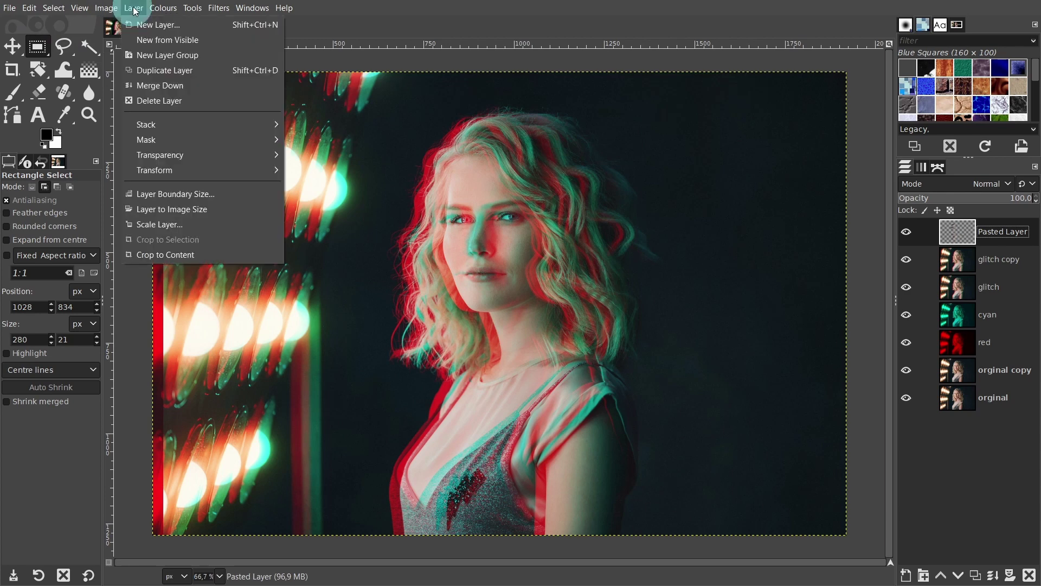
pyautogui.moveTo(233, 169)
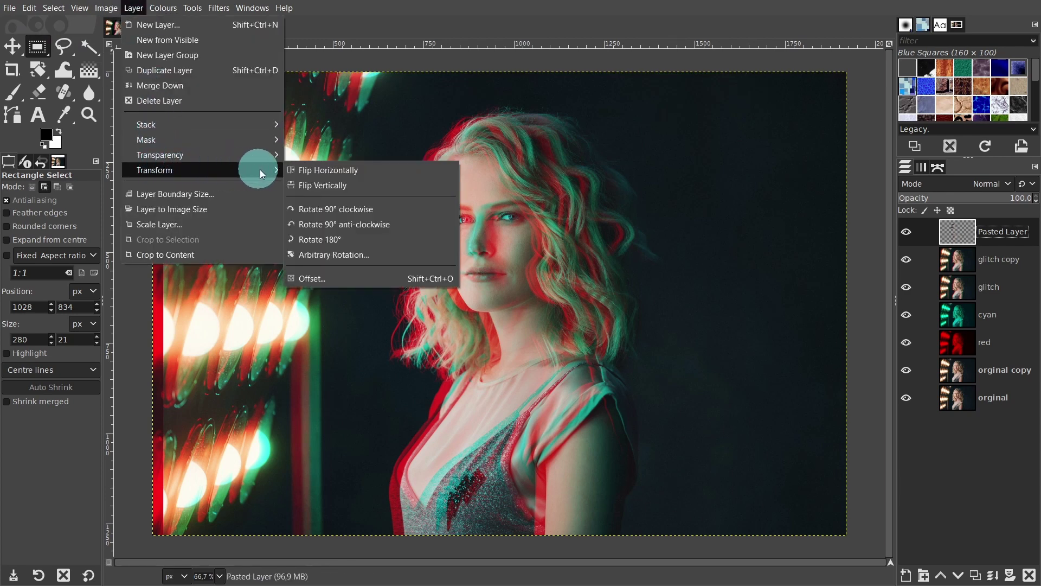
pyautogui.click(337, 275)
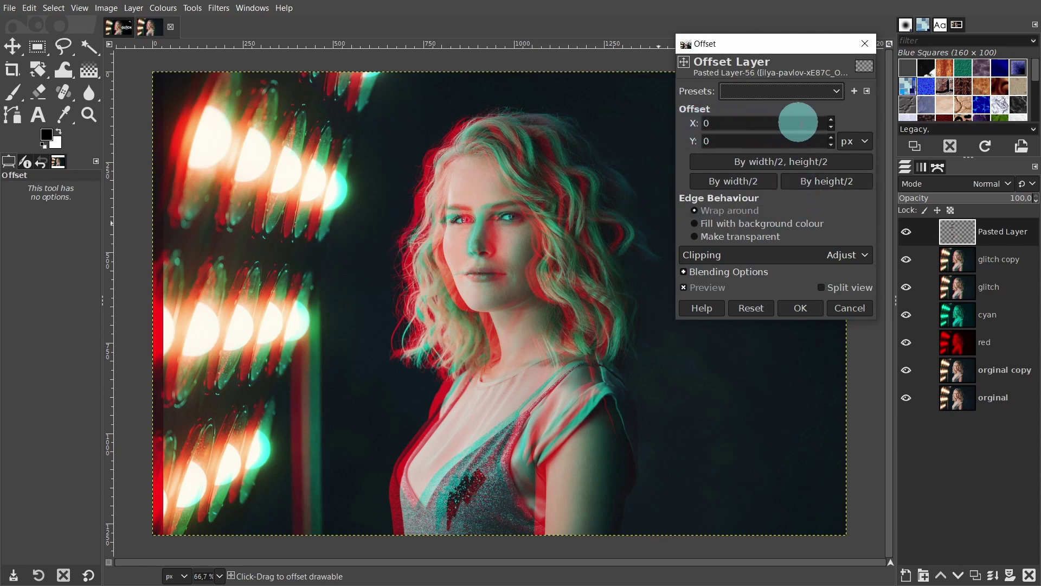
pyautogui.click(831, 130)
pyautogui.click(832, 130)
pyautogui.click(831, 131)
pyautogui.click(830, 130)
pyautogui.click(831, 130)
pyautogui.click(831, 130)
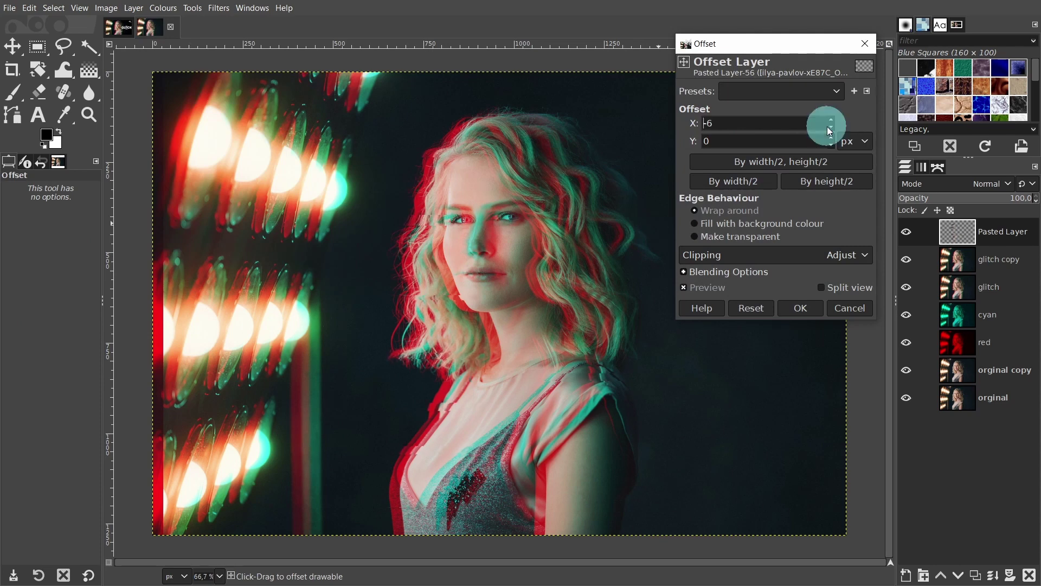
pyautogui.click(831, 130)
pyautogui.click(832, 131)
pyautogui.click(832, 130)
pyautogui.click(831, 130)
pyautogui.click(832, 130)
pyautogui.click(831, 130)
pyautogui.click(832, 130)
pyautogui.click(832, 130)
pyautogui.click(832, 130)
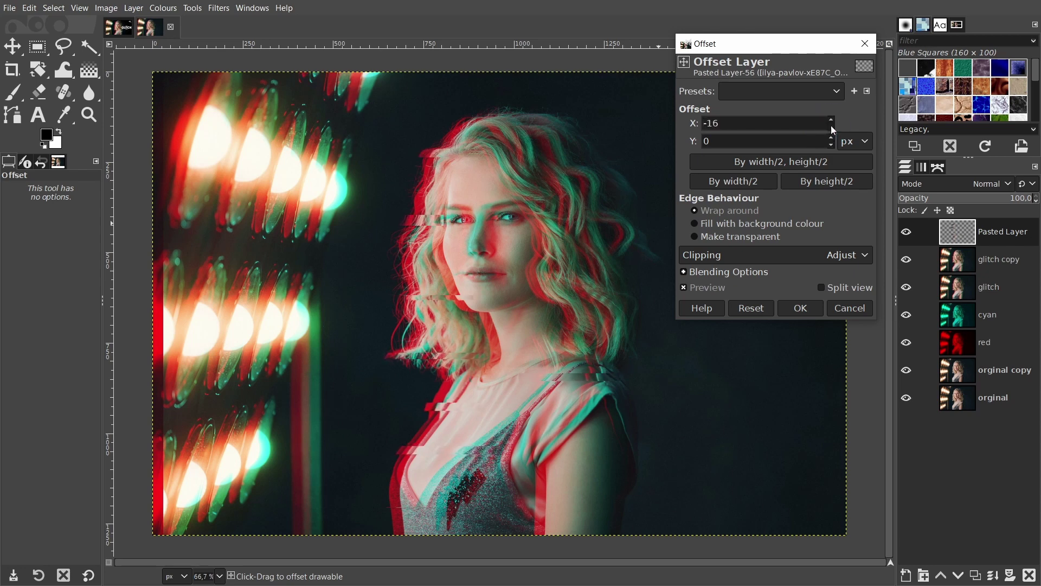
pyautogui.click(831, 130)
pyautogui.click(831, 130)
pyautogui.click(832, 130)
pyautogui.click(832, 130)
pyautogui.click(832, 131)
pyautogui.click(832, 130)
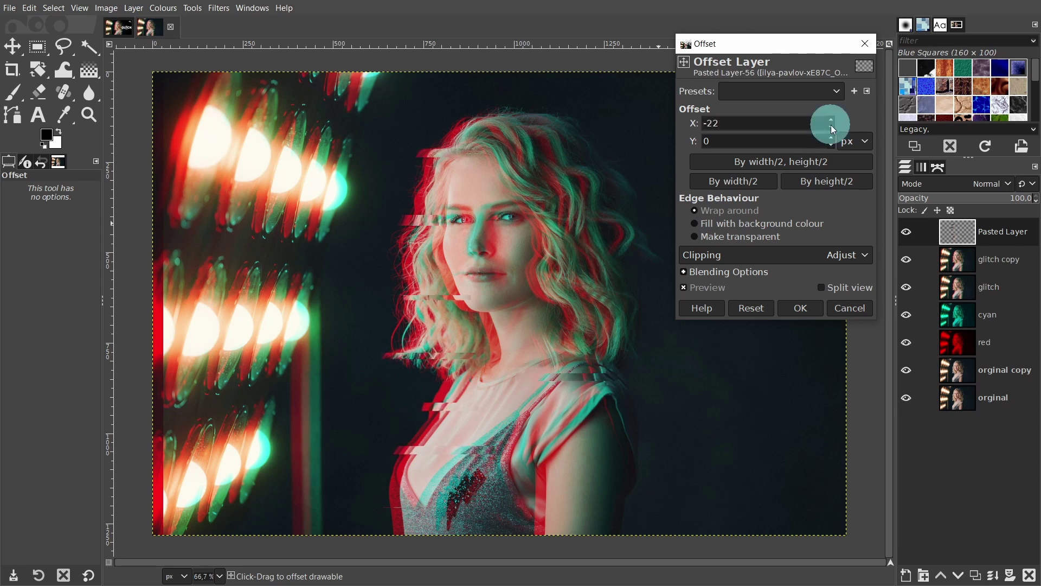
pyautogui.click(832, 130)
pyautogui.click(831, 130)
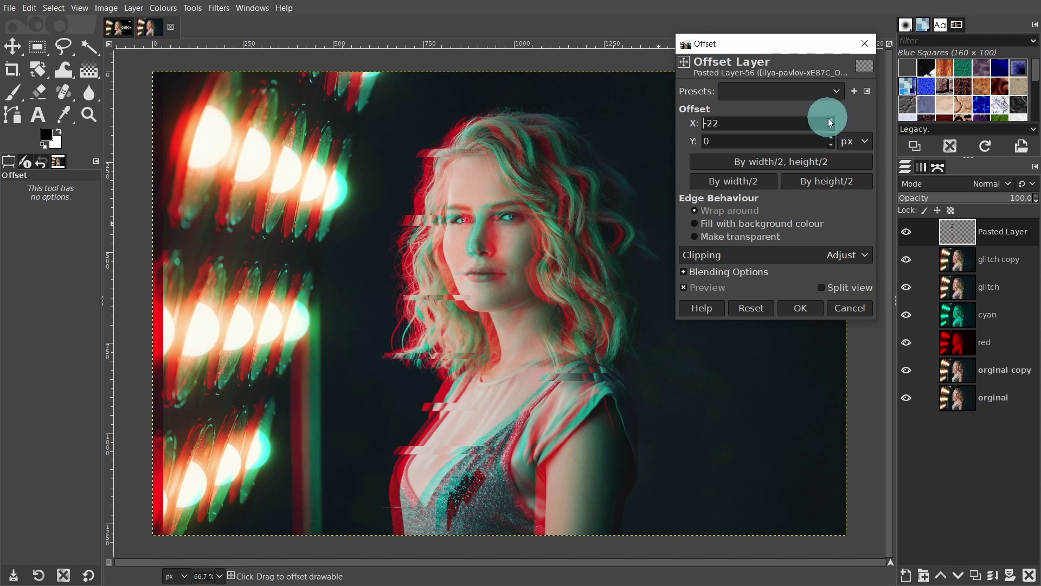
pyautogui.click(830, 119)
pyautogui.click(830, 120)
pyautogui.click(802, 309)
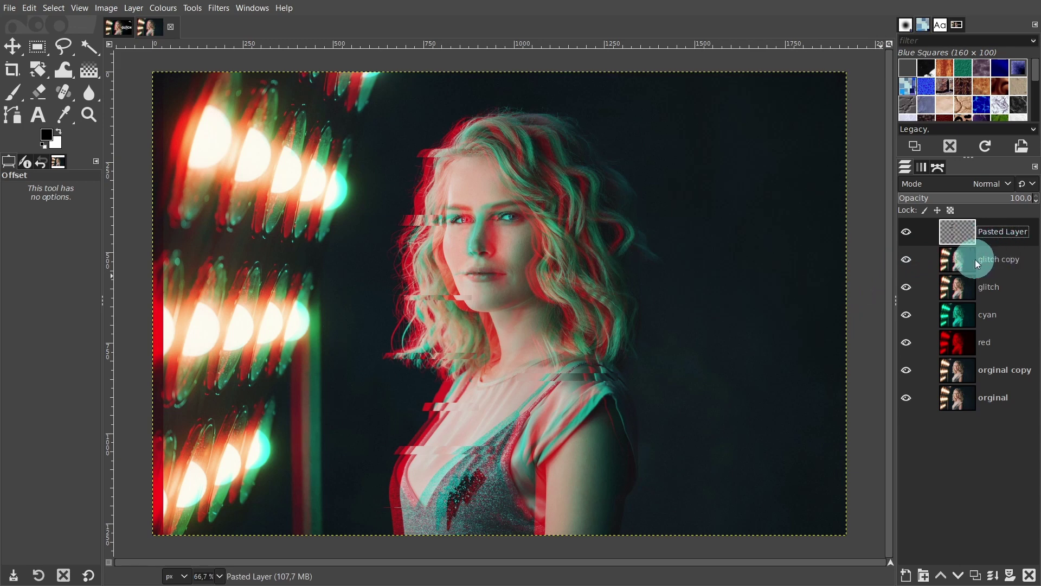
# - On the glitch copy layer, add several thin rectangular selections across the right-hand hair, neck, chest, arm and lower dress
pyautogui.moveTo(1001, 260); pyautogui.dragTo(552, 144)
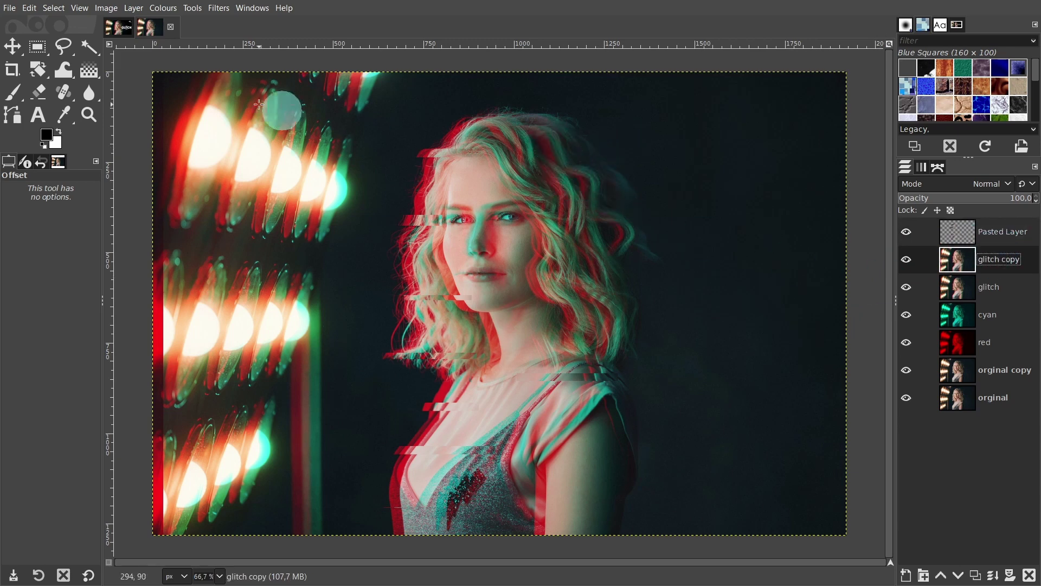
pyautogui.click(38, 51)
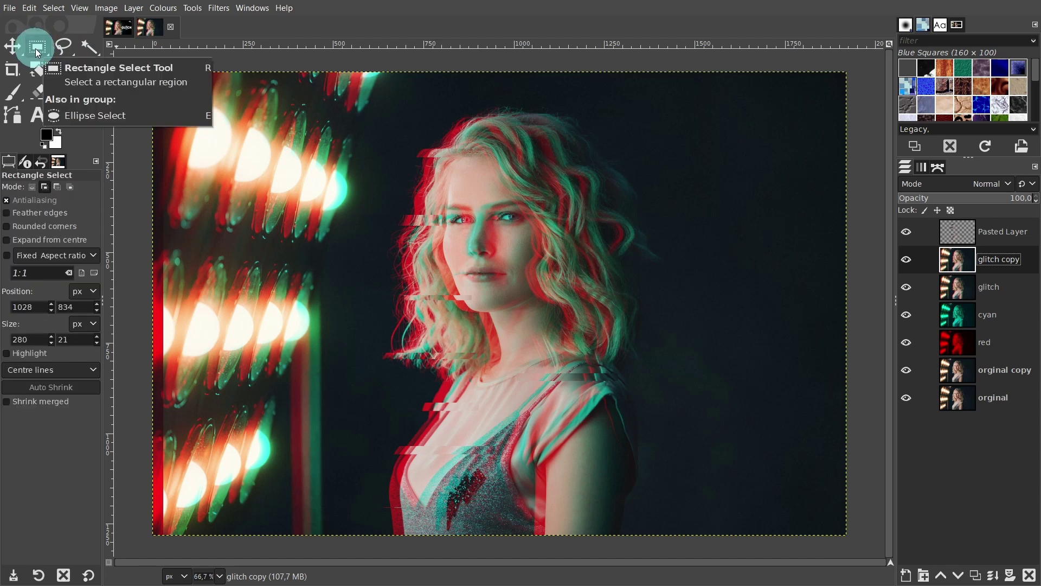
pyautogui.moveTo(540, 136); pyautogui.dragTo(619, 141)
pyautogui.click(546, 205)
pyautogui.moveTo(513, 189); pyautogui.dragTo(589, 196)
pyautogui.click(526, 279)
pyautogui.moveTo(526, 279); pyautogui.dragTo(607, 288)
pyautogui.moveTo(508, 332); pyautogui.dragTo(576, 335)
pyautogui.moveTo(497, 403); pyautogui.dragTo(536, 412)
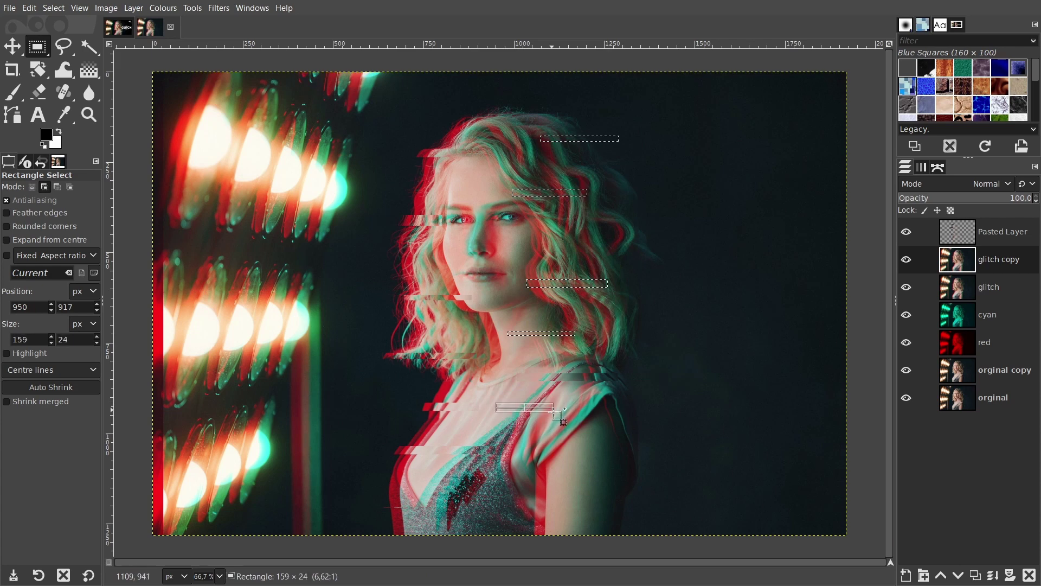
pyautogui.click(575, 486)
pyautogui.moveTo(514, 495); pyautogui.dragTo(582, 483)
pyautogui.moveTo(603, 447); pyautogui.dragTo(657, 458)
pyautogui.moveTo(401, 505); pyautogui.dragTo(489, 513)
pyautogui.click(586, 522)
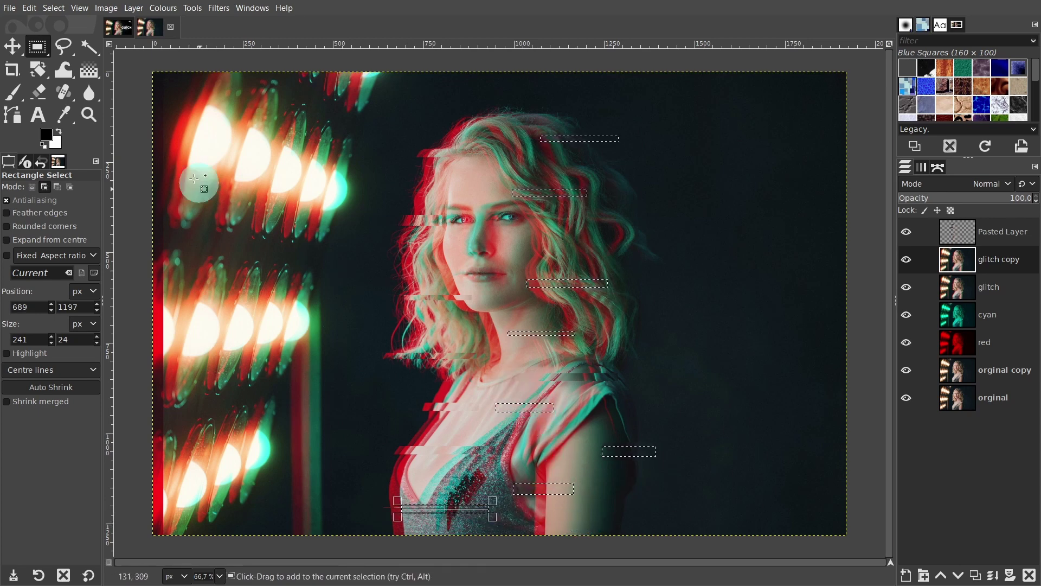
# - Copy the newly selected strips from the glitch copy layer and paste them as a floating selection
pyautogui.click(29, 7)
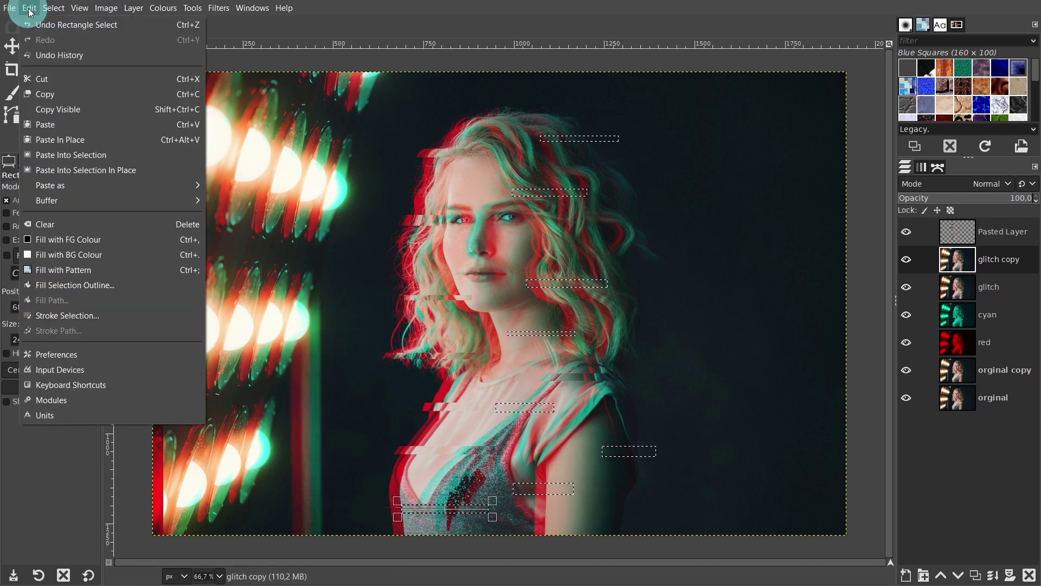
pyautogui.click(61, 98)
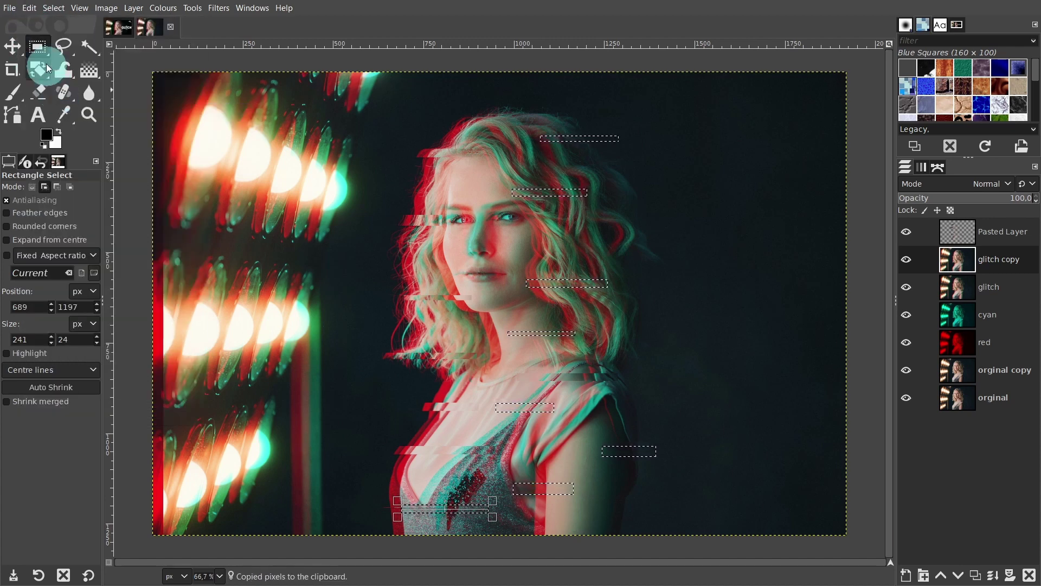
pyautogui.click(29, 7)
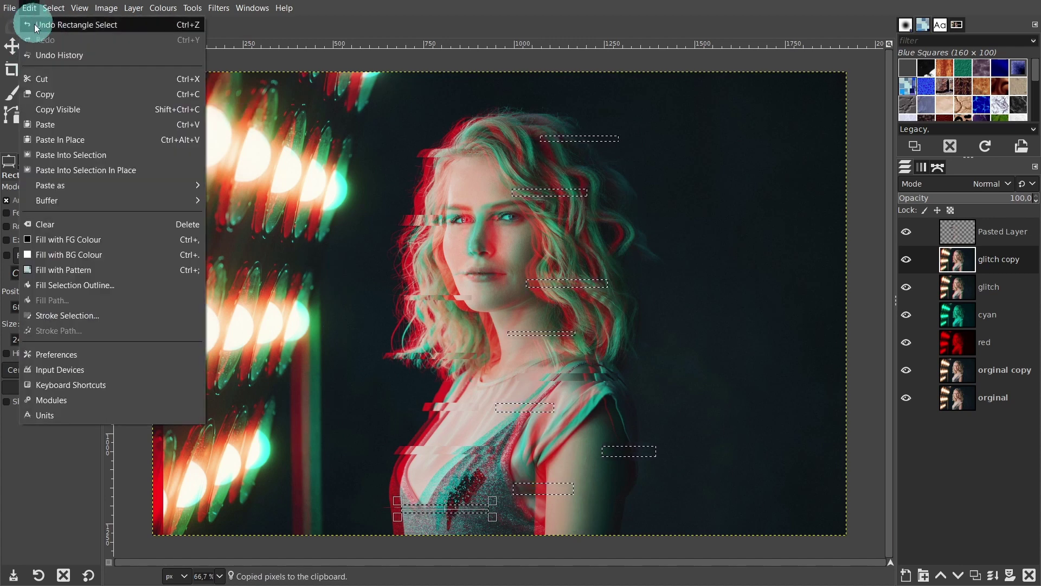
pyautogui.click(59, 124)
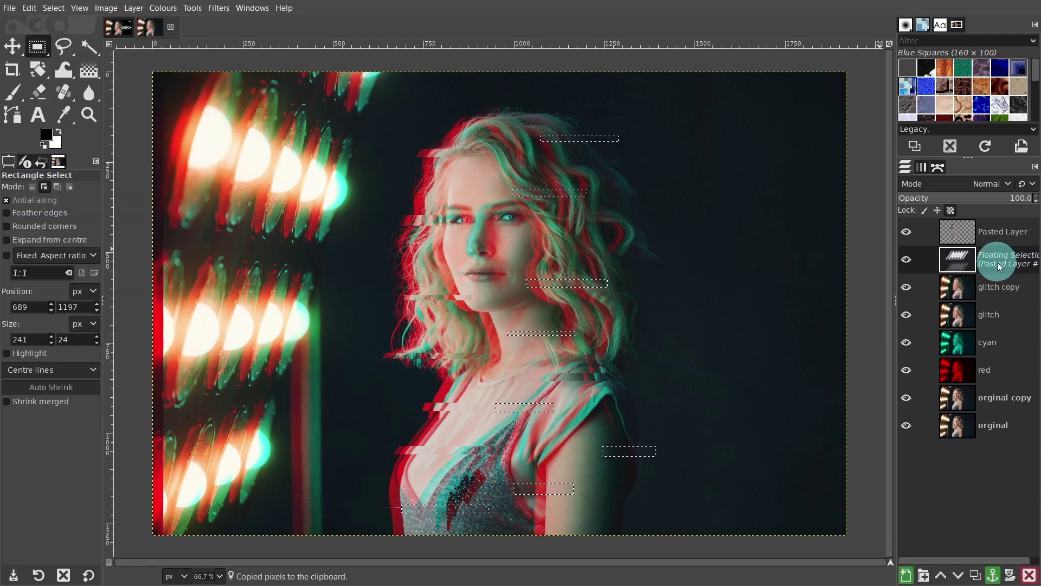
# - Turn the second floating selection into its own layer and enlarge that layer to the image size
pyautogui.click(906, 574)
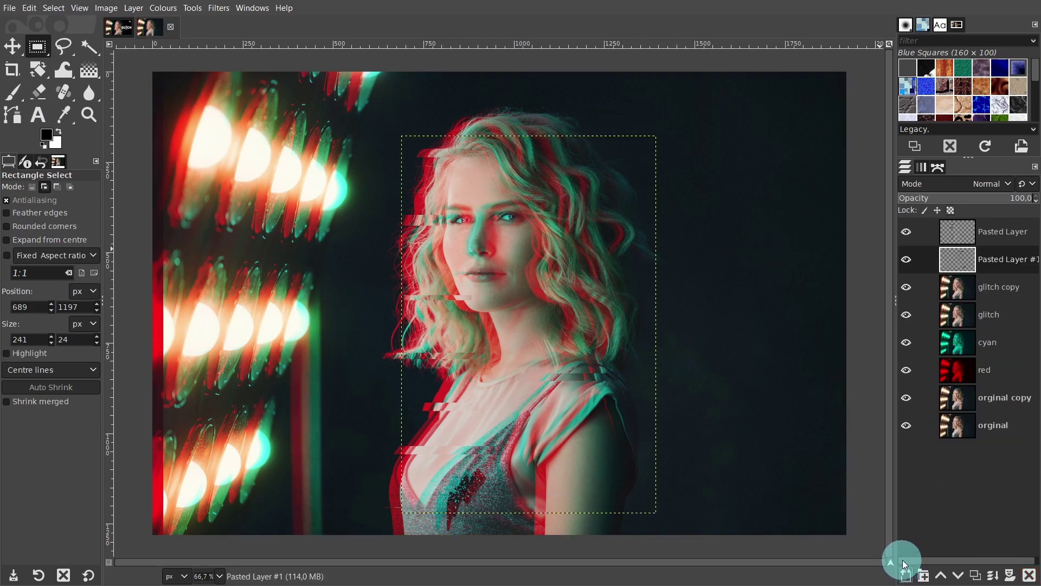
pyautogui.rightClick(992, 263)
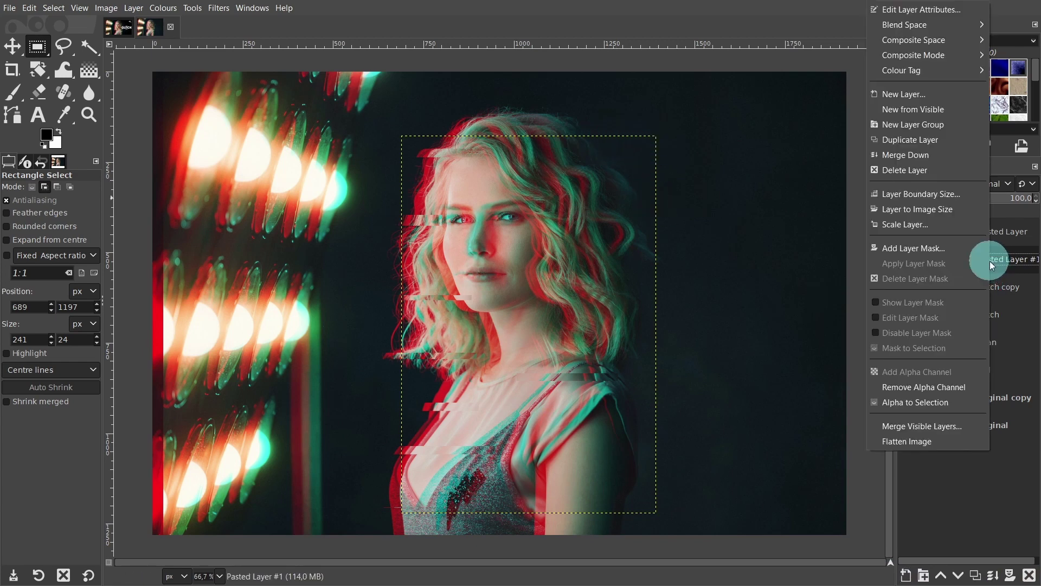
pyautogui.click(950, 210)
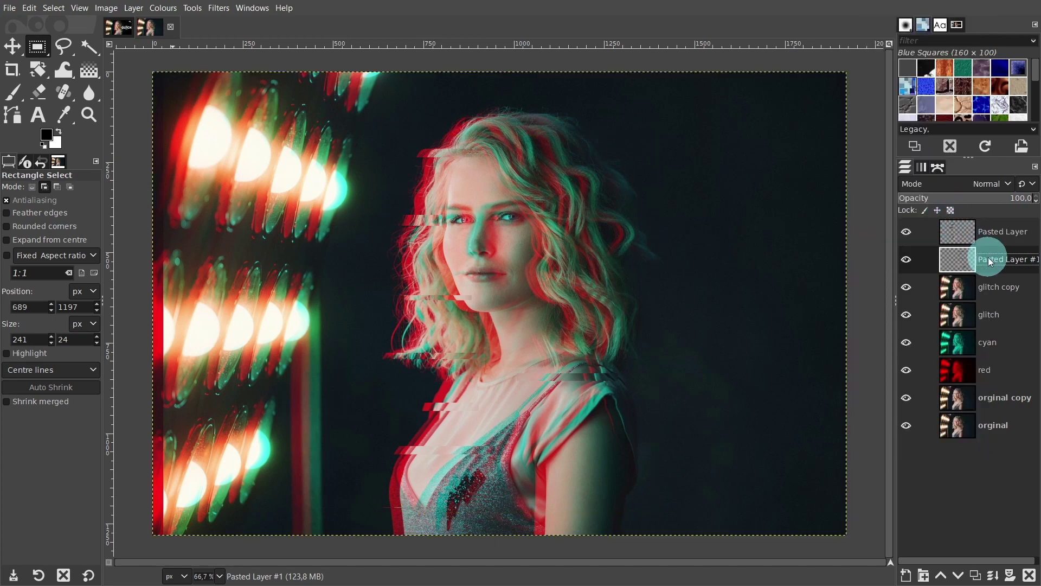
# - Offset the Pasted Layer #1 strips horizontally by 20 px, with no vertical shift
pyautogui.click(133, 8)
pyautogui.moveTo(210, 171)
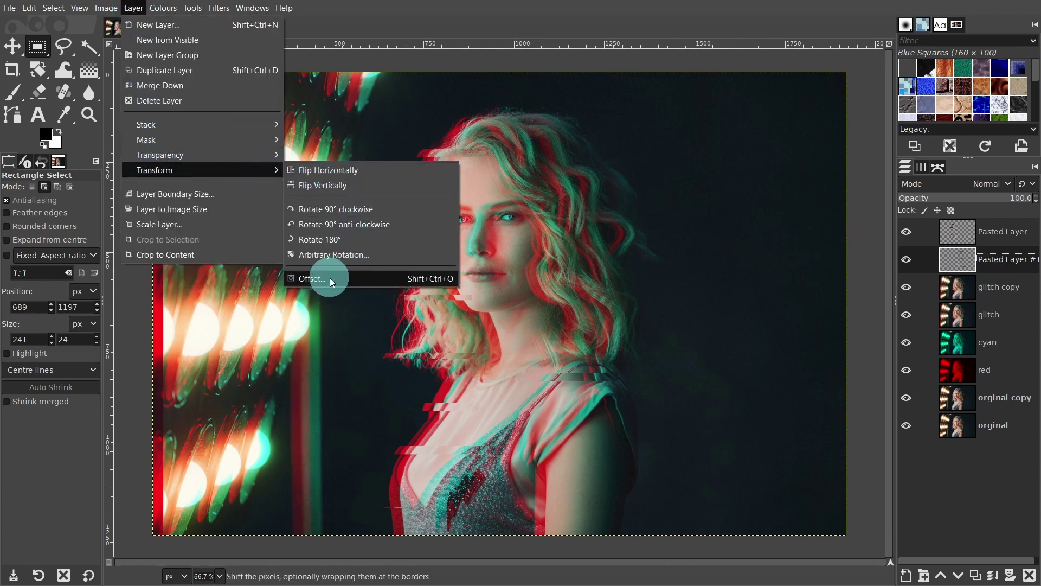
pyautogui.click(312, 278)
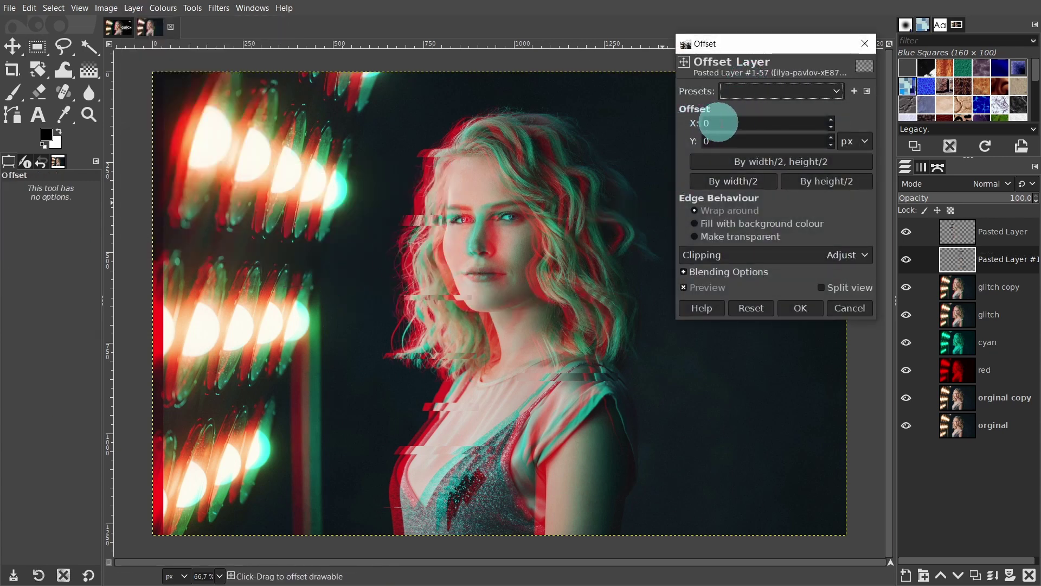
pyautogui.doubleClick(832, 119)
pyautogui.click(832, 120)
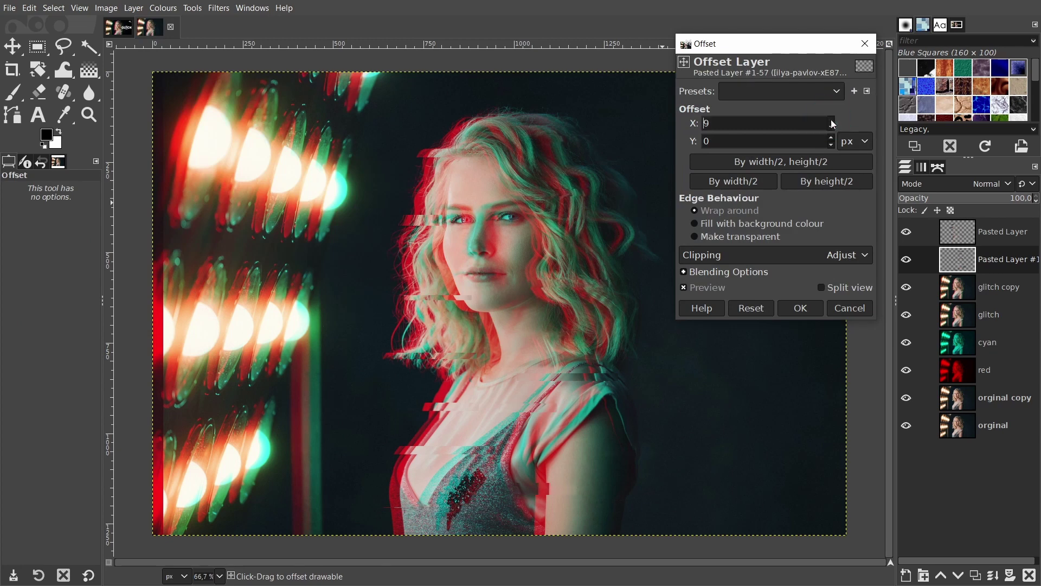
pyautogui.click(833, 121)
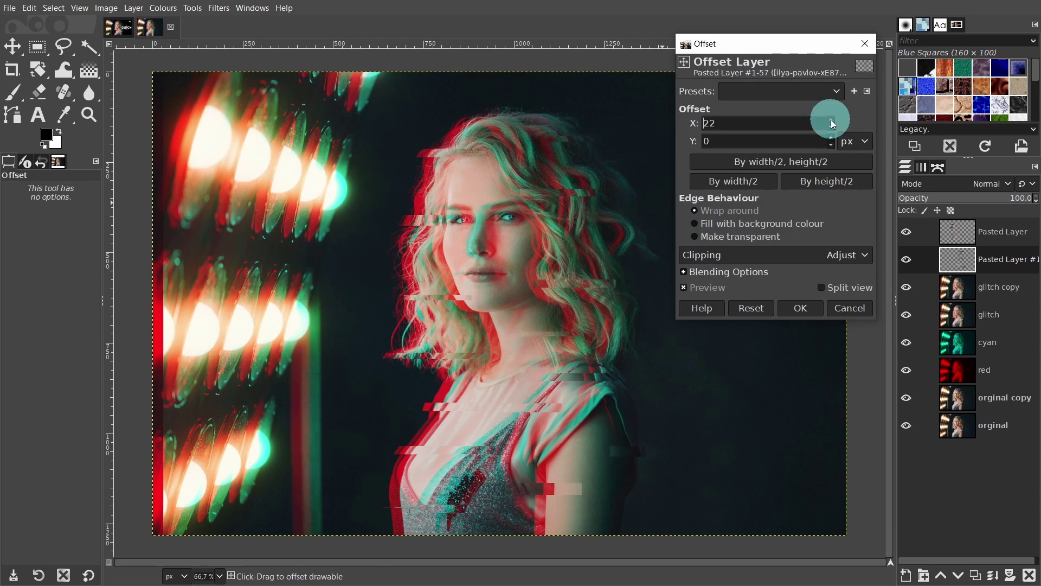
pyautogui.doubleClick(832, 130)
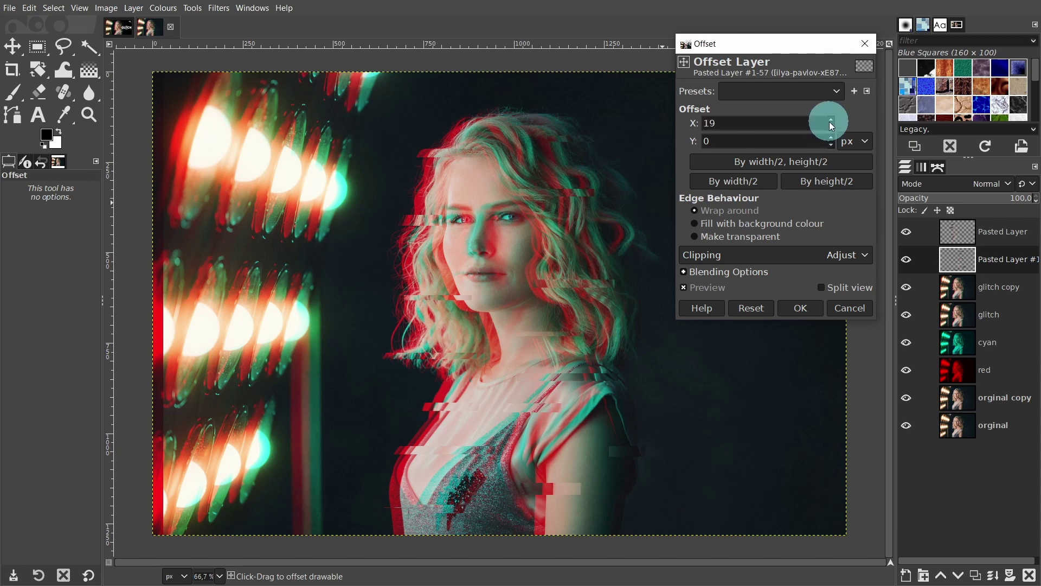
pyautogui.click(831, 121)
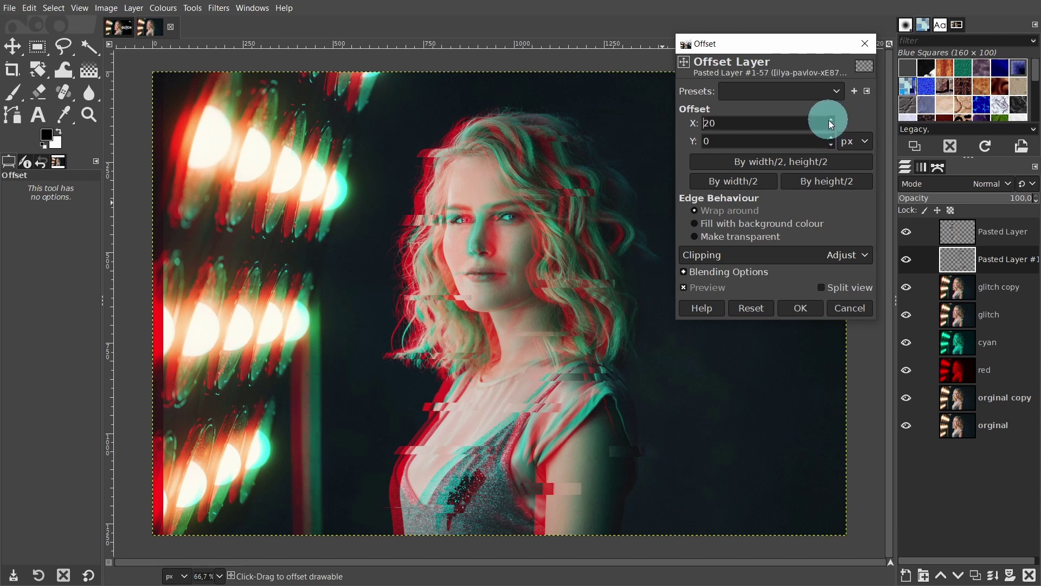
pyautogui.click(800, 310)
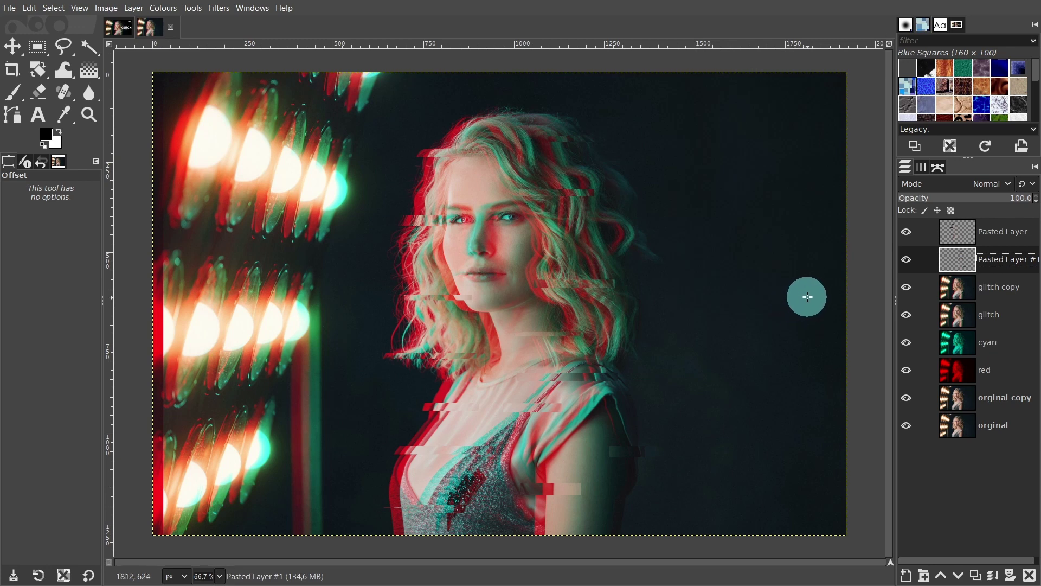
# - Merge both pasted strip layers down into the glitch copy layer, starting from the topmost one
pyautogui.click(1001, 233)
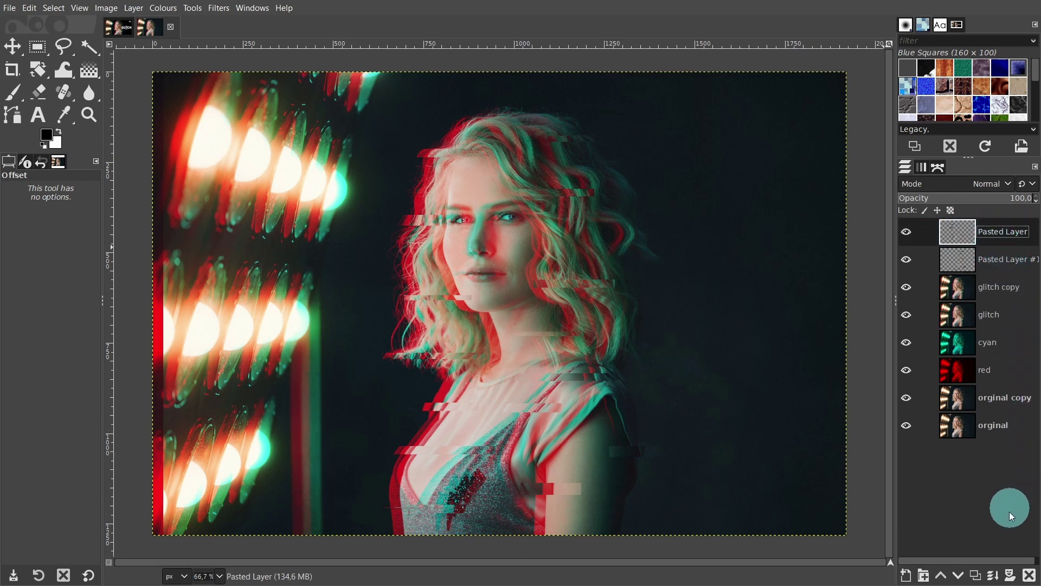
pyautogui.click(993, 577)
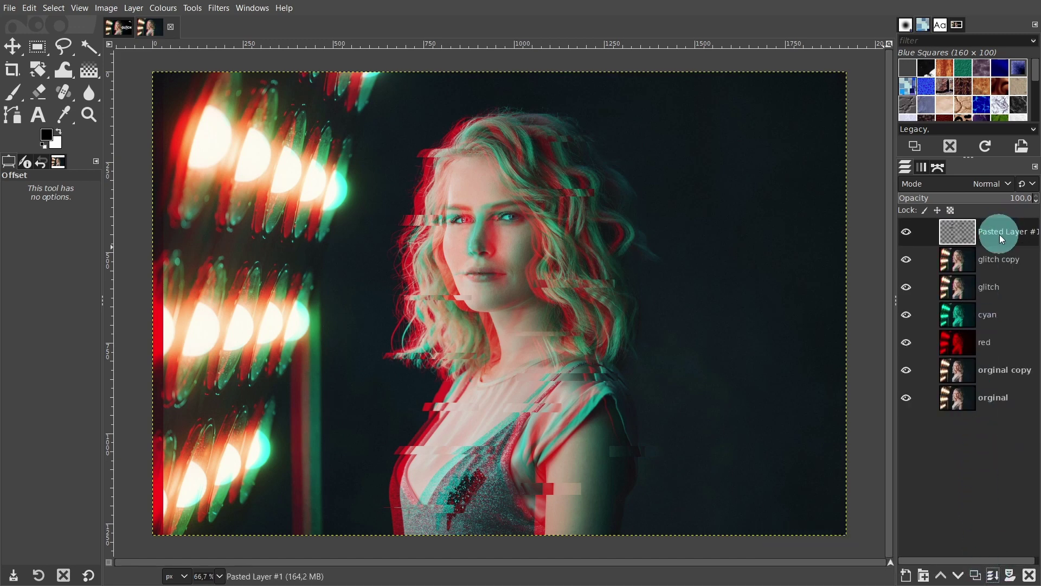
pyautogui.click(995, 576)
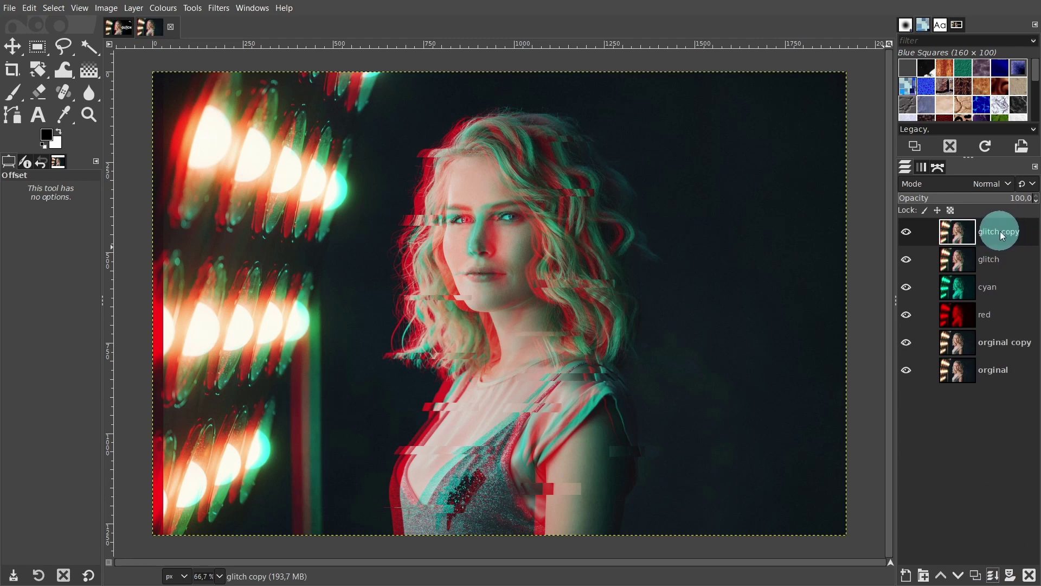
# - Duplicate the merged glitch copy layer and rename the duplicate "glitch final"
pyautogui.click(976, 575)
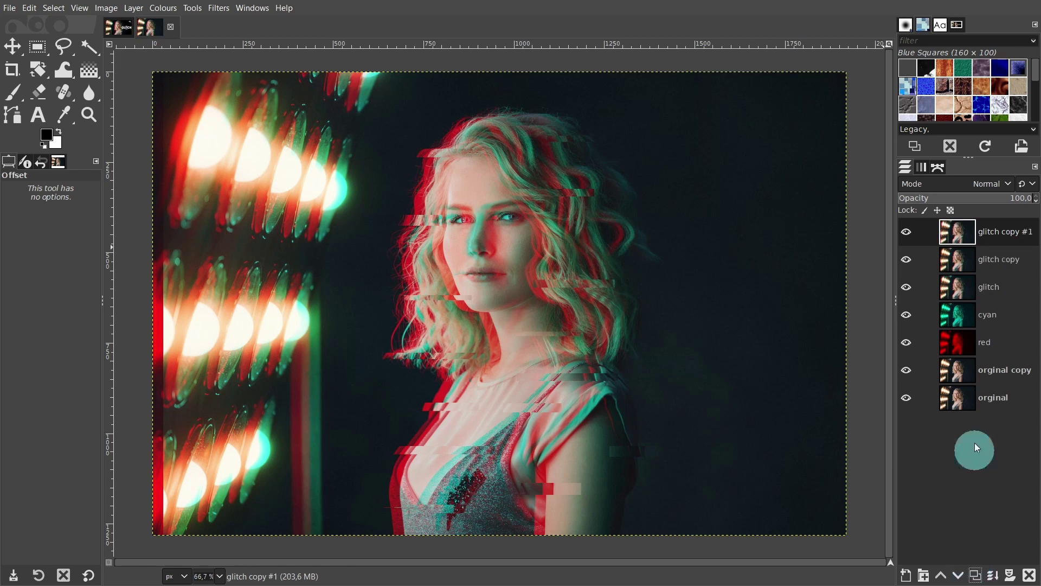
pyautogui.doubleClick(1003, 232)
pyautogui.write('glitch final')
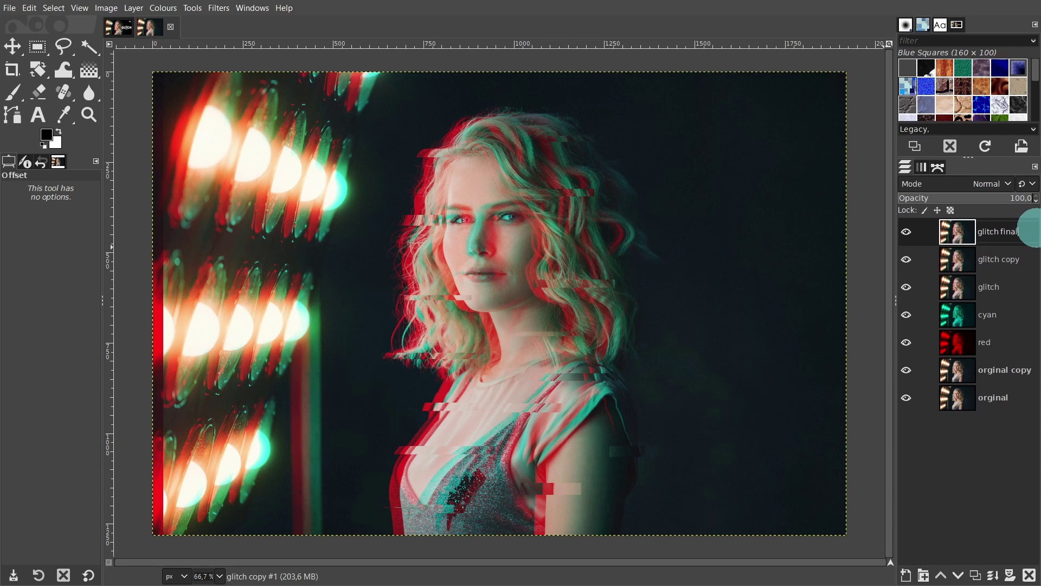
pyautogui.press('Return')
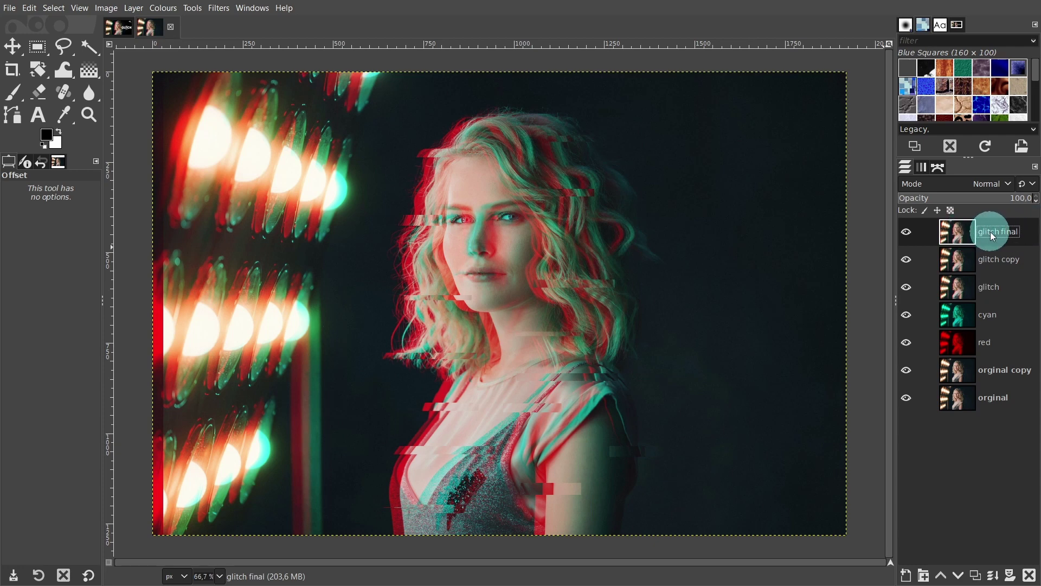
# - Open the Video Degradation filter for the glitch final layer
pyautogui.click(217, 8)
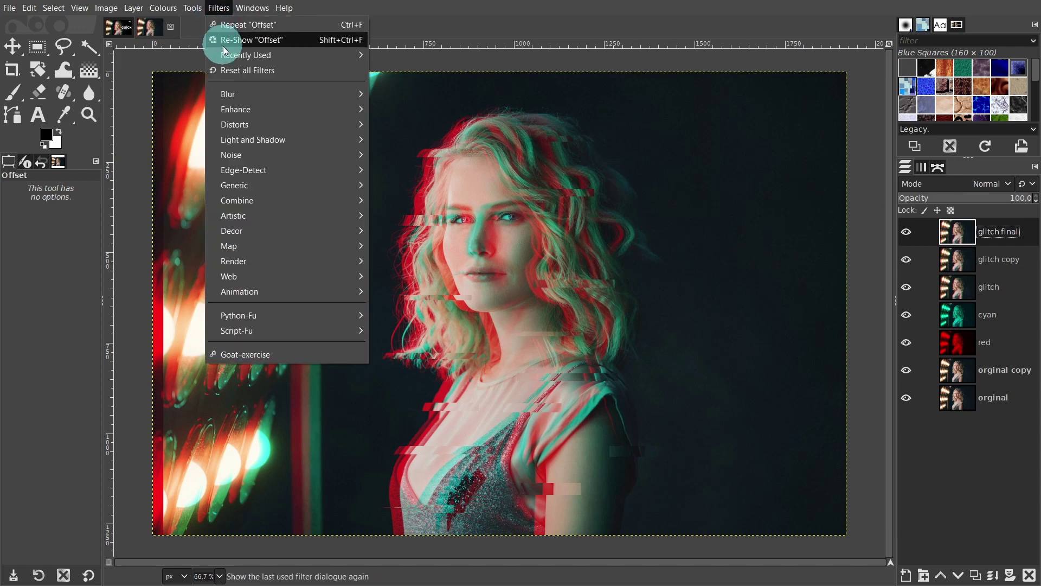
pyautogui.moveTo(265, 125)
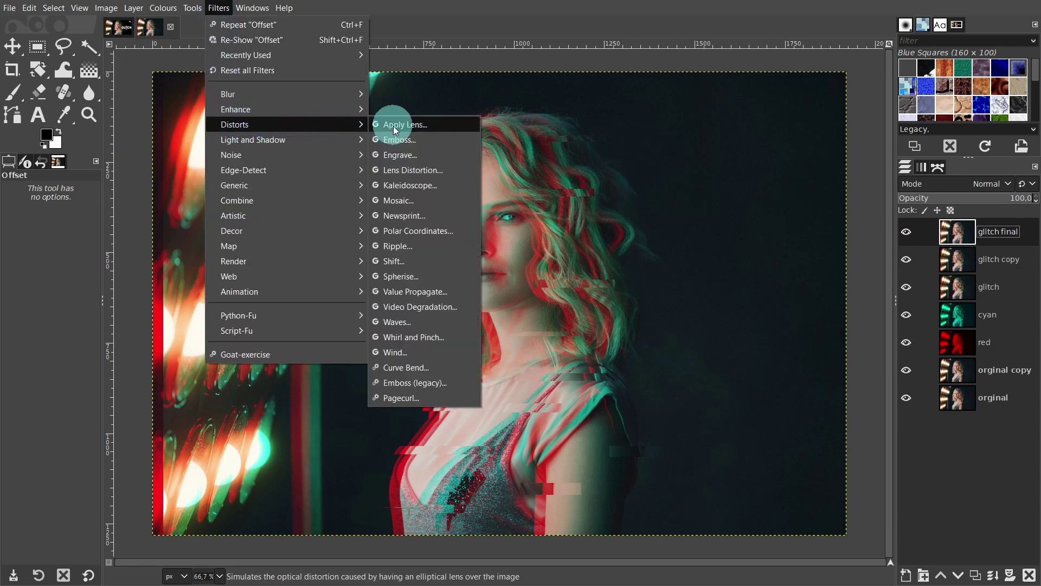
pyautogui.click(429, 307)
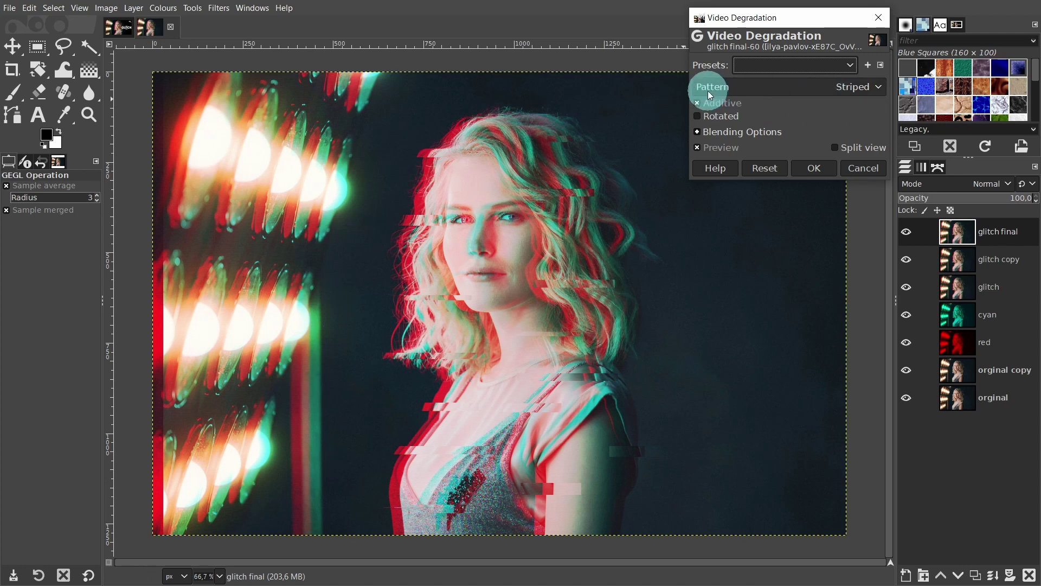
# - Preview the Staggered, Large staggered and Striped degradation patterns on the image
pyautogui.click(874, 87)
pyautogui.click(753, 102)
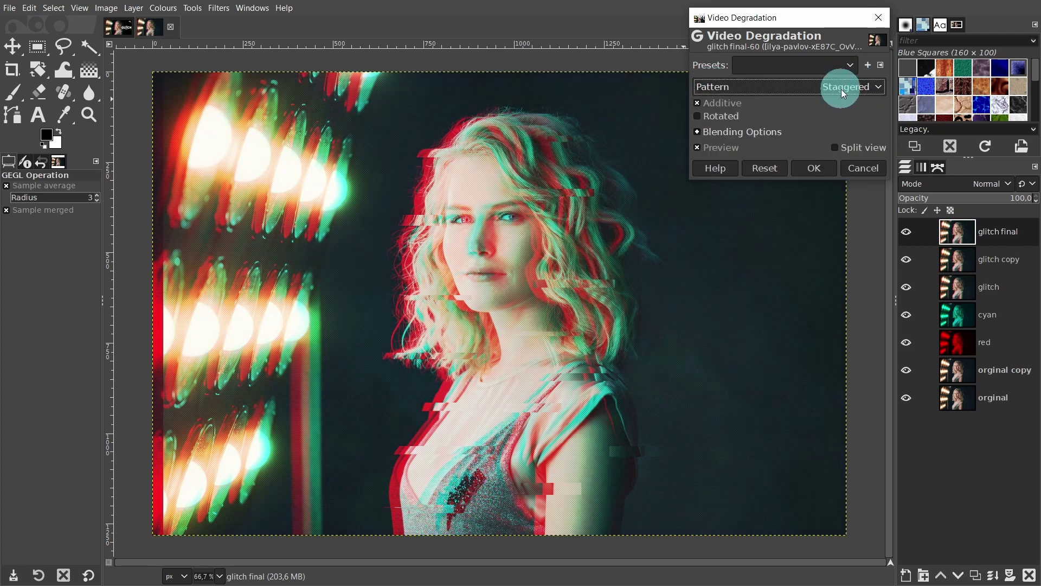
pyautogui.click(842, 88)
pyautogui.click(763, 119)
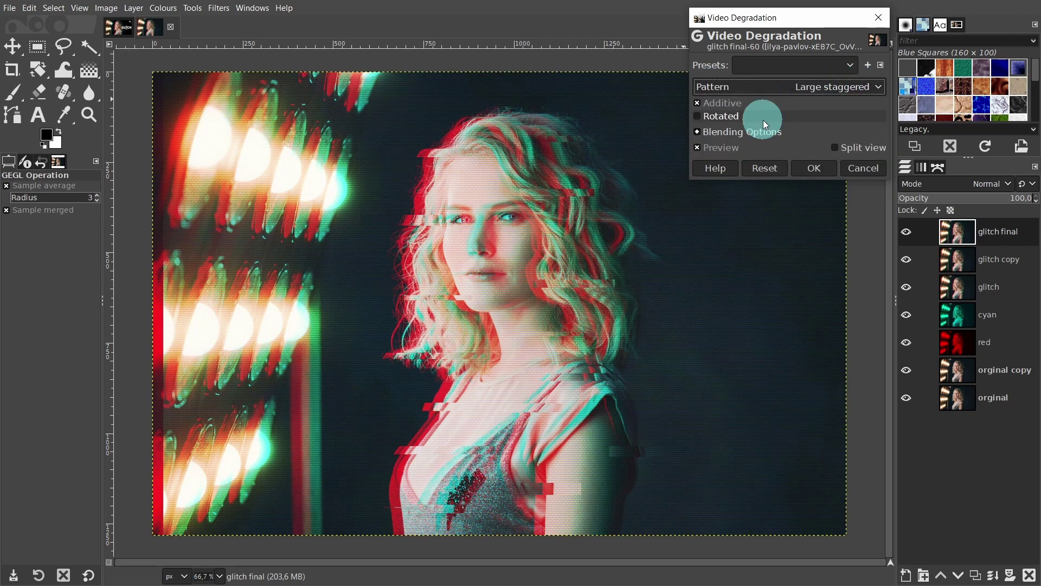
pyautogui.click(876, 88)
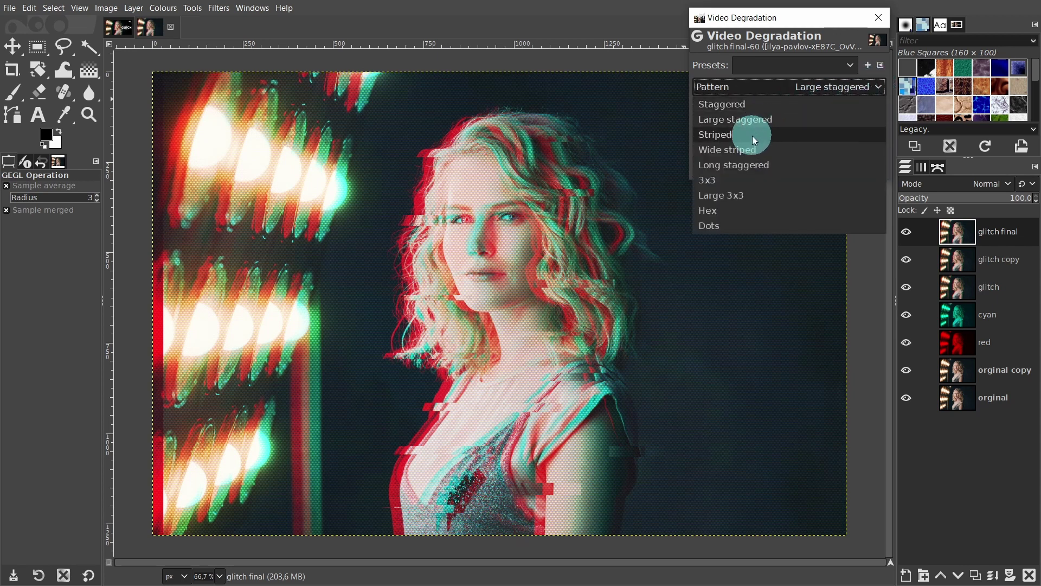
pyautogui.click(754, 135)
# - Set the degradation pattern to Wide striped, compare it with the original in split view, and apply the filter
pyautogui.click(879, 89)
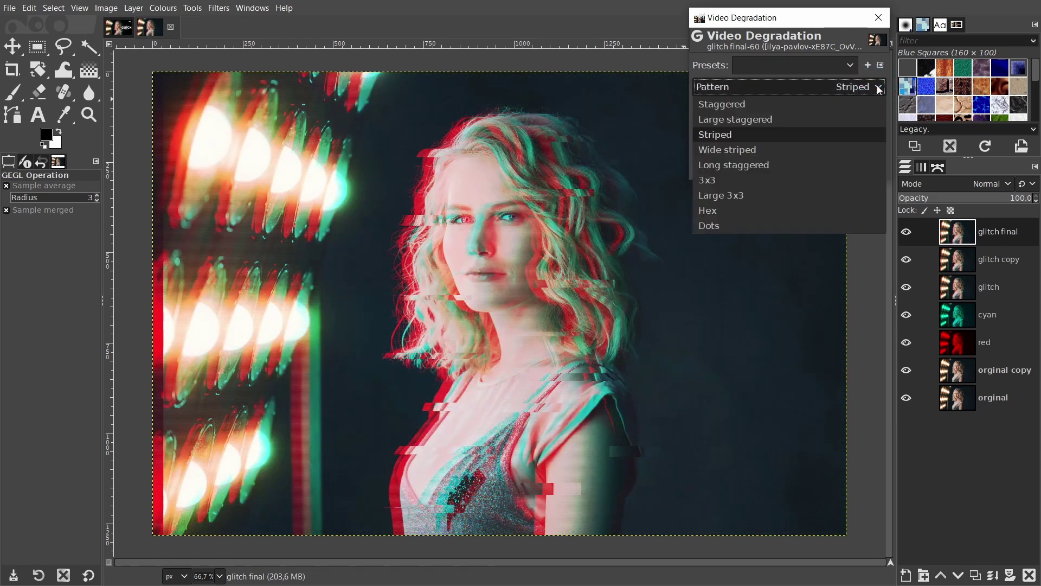
pyautogui.click(756, 151)
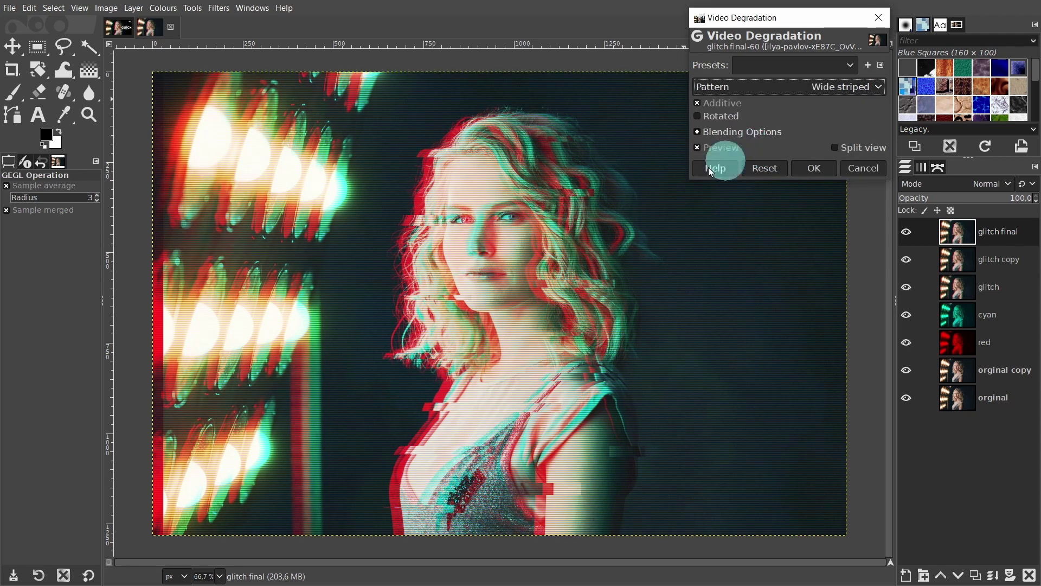
pyautogui.click(836, 148)
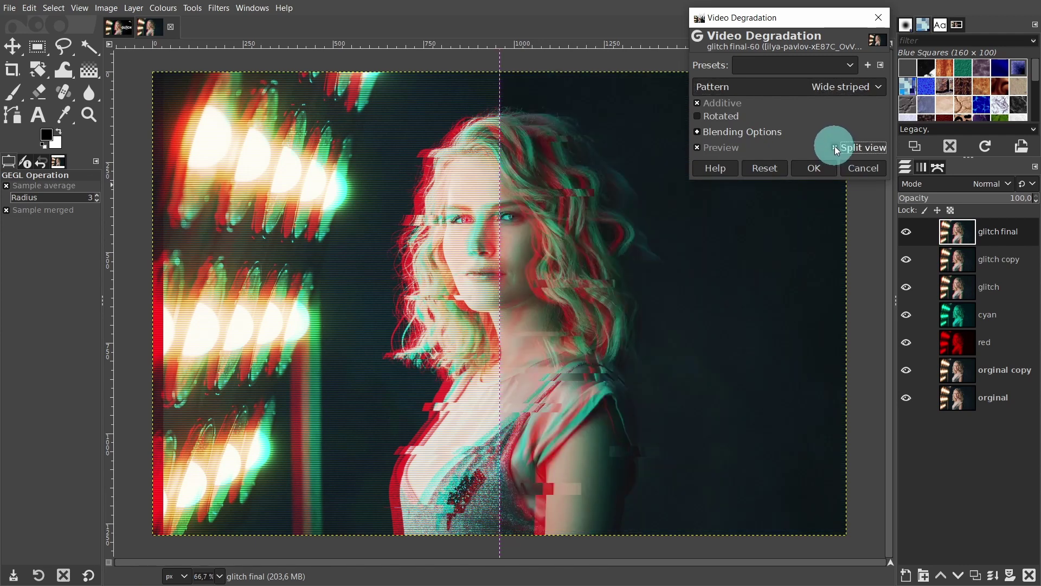
pyautogui.click(835, 148)
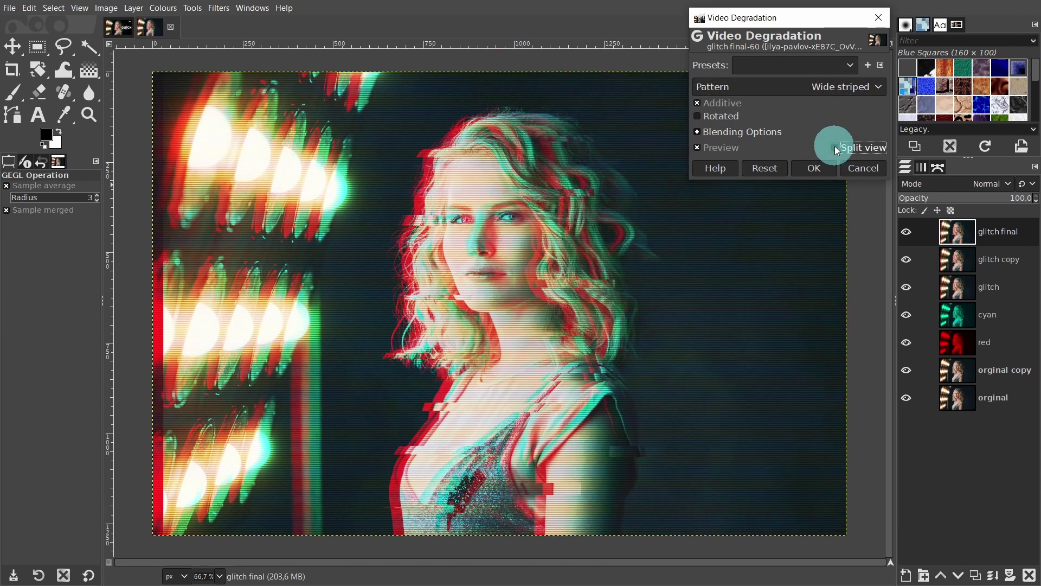
pyautogui.click(811, 169)
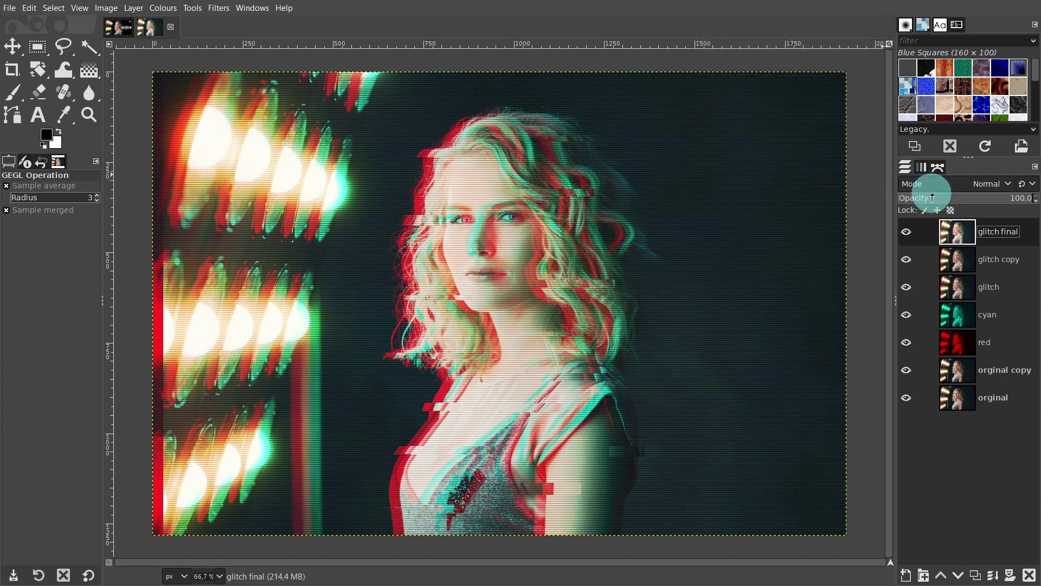
# - Set the glitch final layer's blend mode to Soft light and its opacity to about 51.8
pyautogui.click(1008, 183)
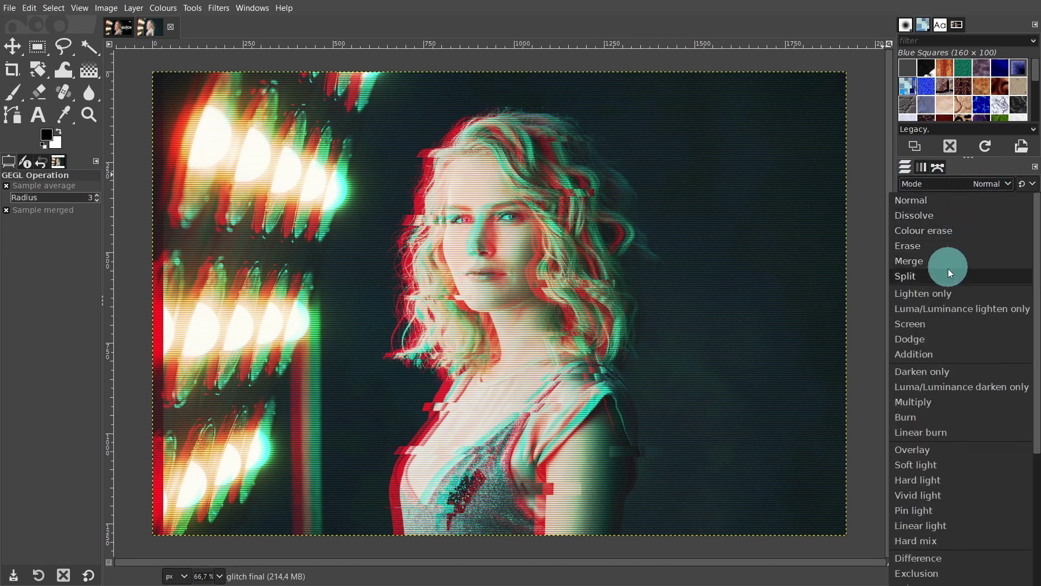
pyautogui.click(915, 465)
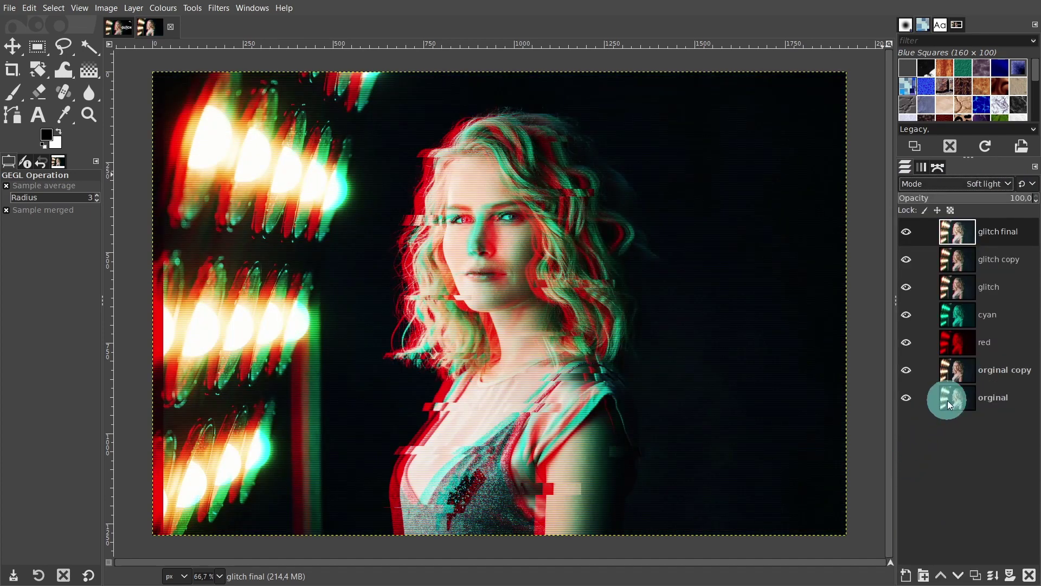
pyautogui.click(966, 198)
pyautogui.moveTo(965, 198)
pyautogui.mouseDown()
pyautogui.moveTo(955, 199)
pyautogui.moveTo(969, 198)
pyautogui.mouseUp()
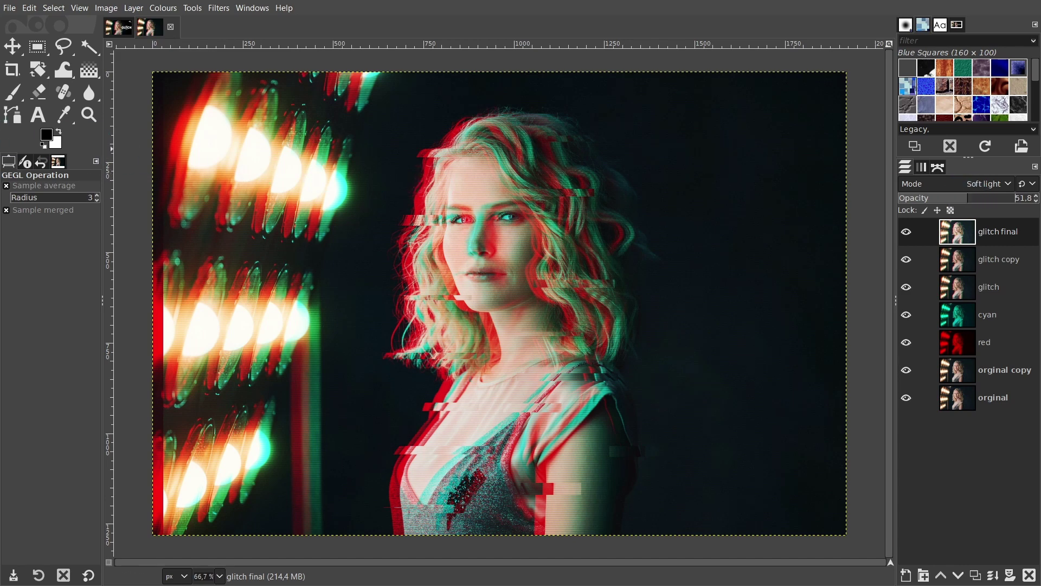
# - Crop the image to about 1884 × 1238 px from position 36, 0, and fit the glitch final layer to the image size
pyautogui.click(16, 71)
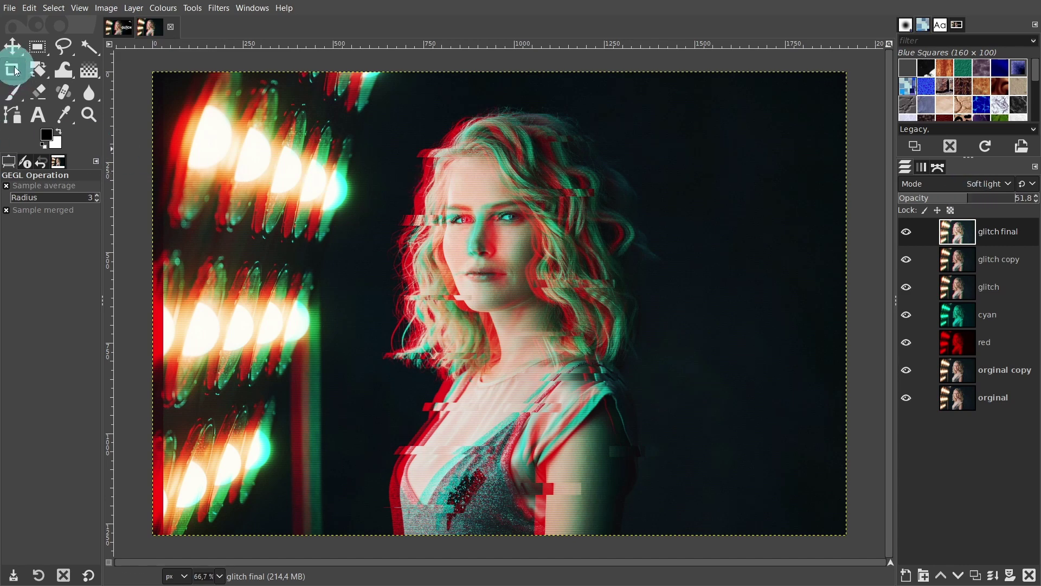
pyautogui.moveTo(166, 69); pyautogui.dragTo(846, 519)
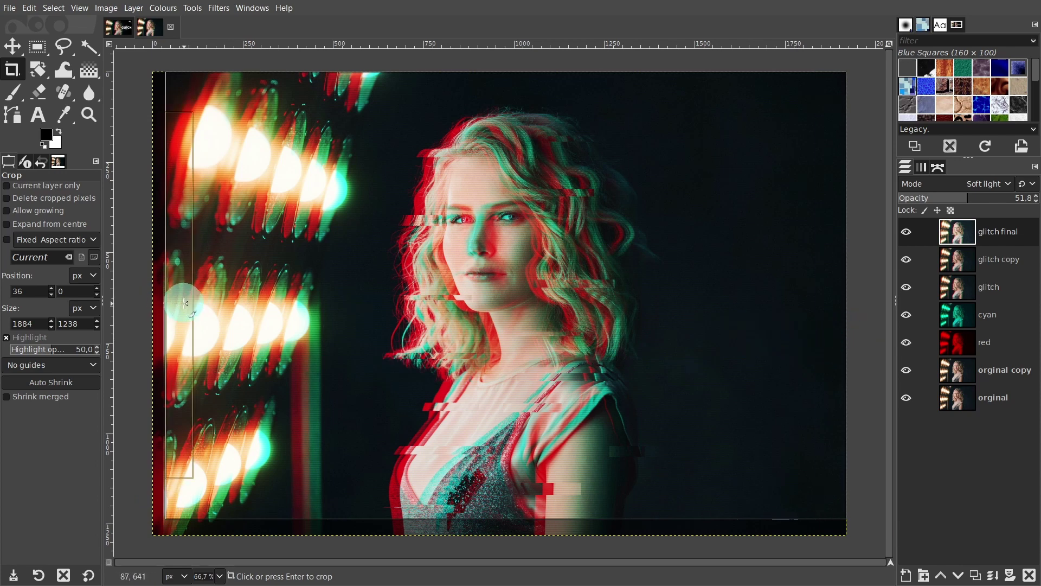
pyautogui.moveTo(186, 303)
pyautogui.mouseDown()
pyautogui.moveTo(173, 304)
pyautogui.moveTo(183, 306)
pyautogui.mouseUp()
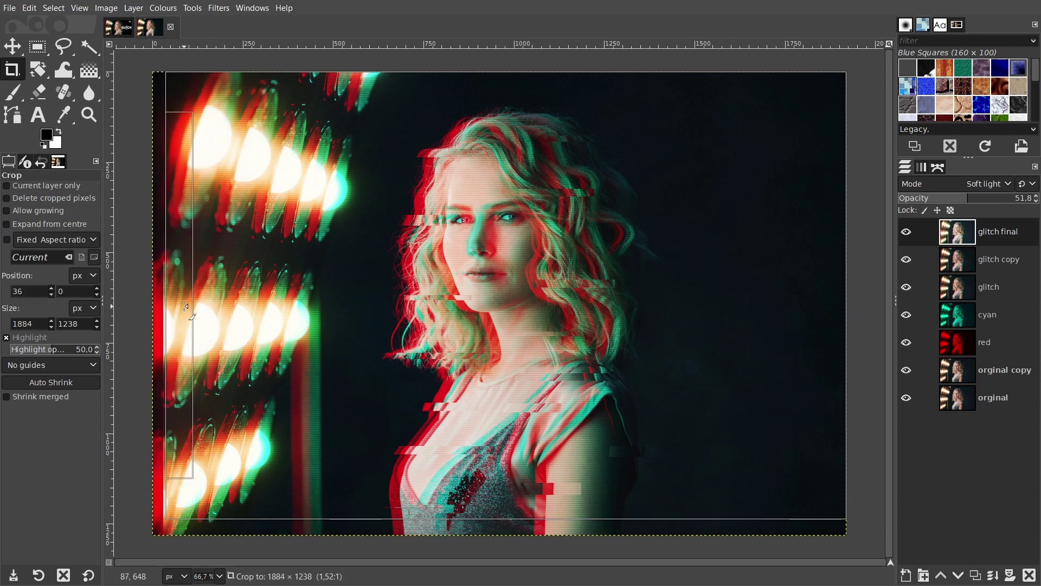
pyautogui.click(376, 268)
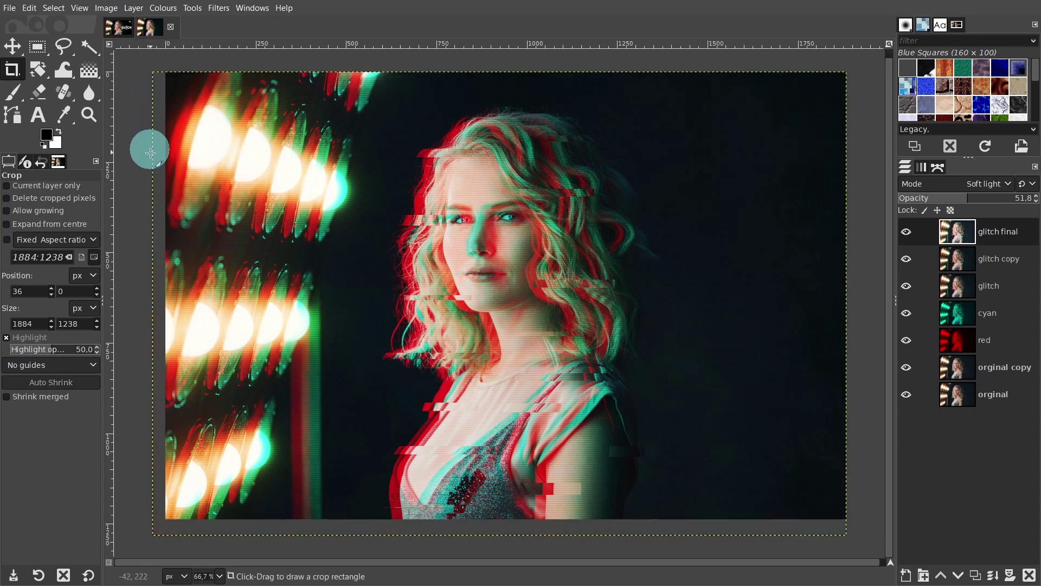
pyautogui.rightClick(998, 234)
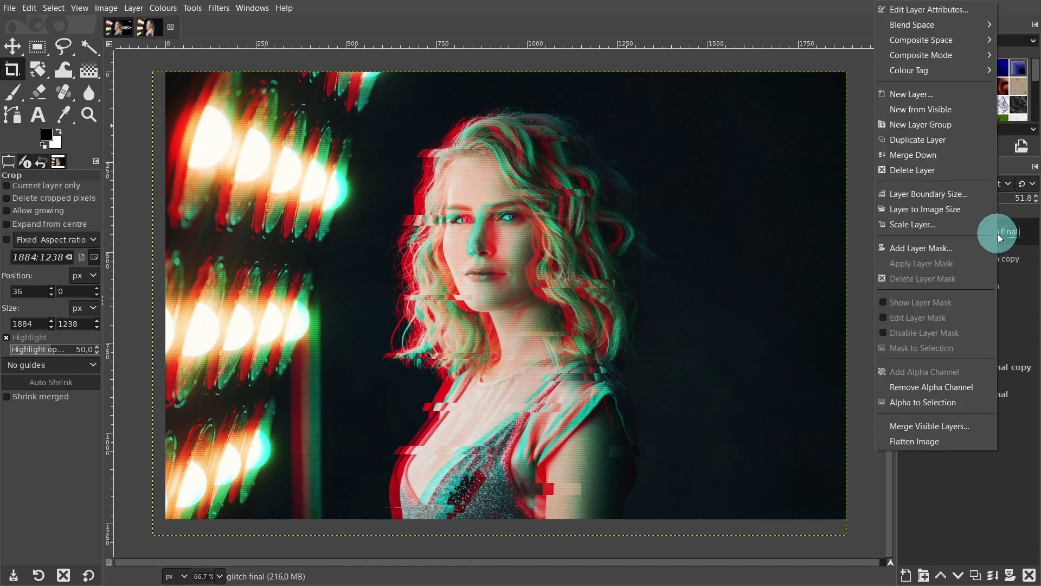
pyautogui.click(962, 209)
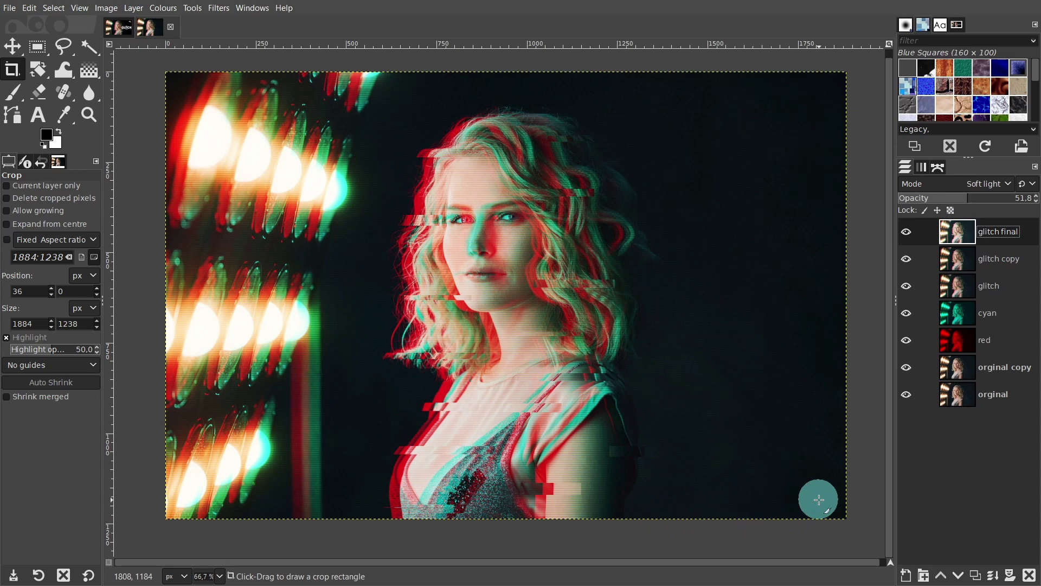
# - Create a new transparent layer named "vignette" above the glitch final layer, at 1884 × 1238 px
pyautogui.click(905, 575)
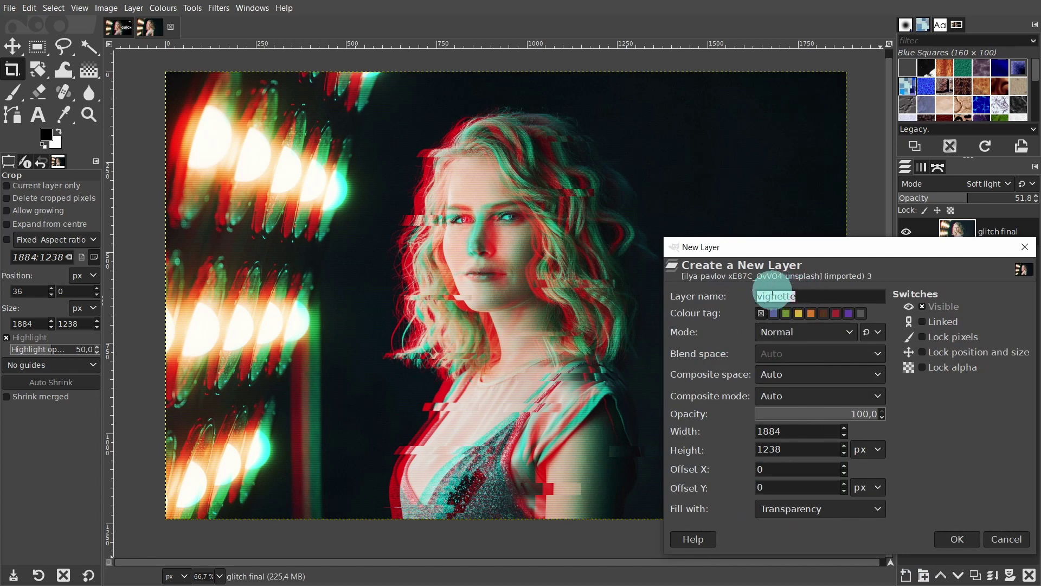
pyautogui.moveTo(772, 295)
pyautogui.mouseDown()
pyautogui.moveTo(698, 296)
pyautogui.moveTo(792, 294)
pyautogui.mouseUp()
pyautogui.doubleClick(792, 296)
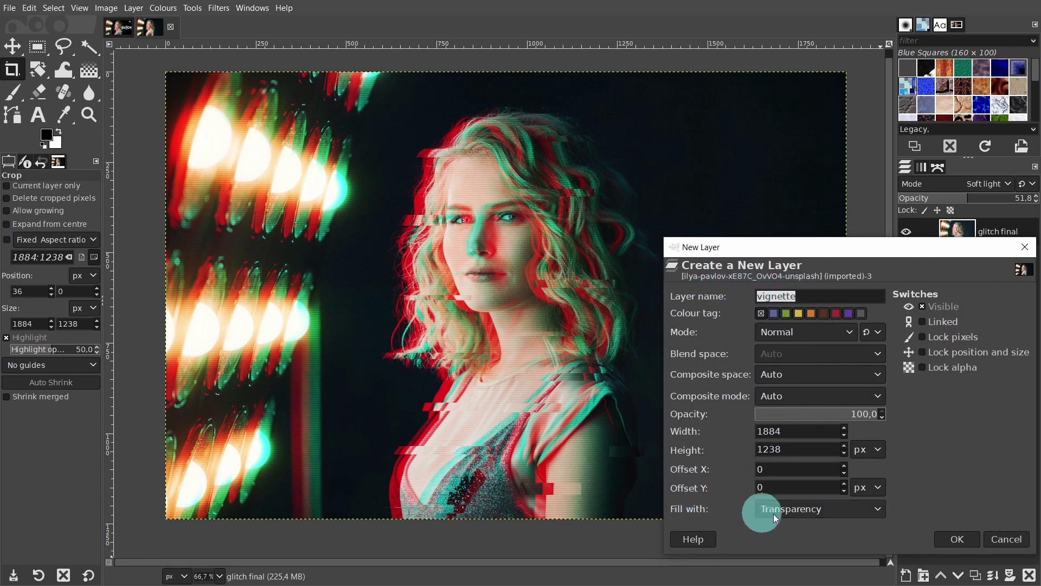
pyautogui.click(953, 537)
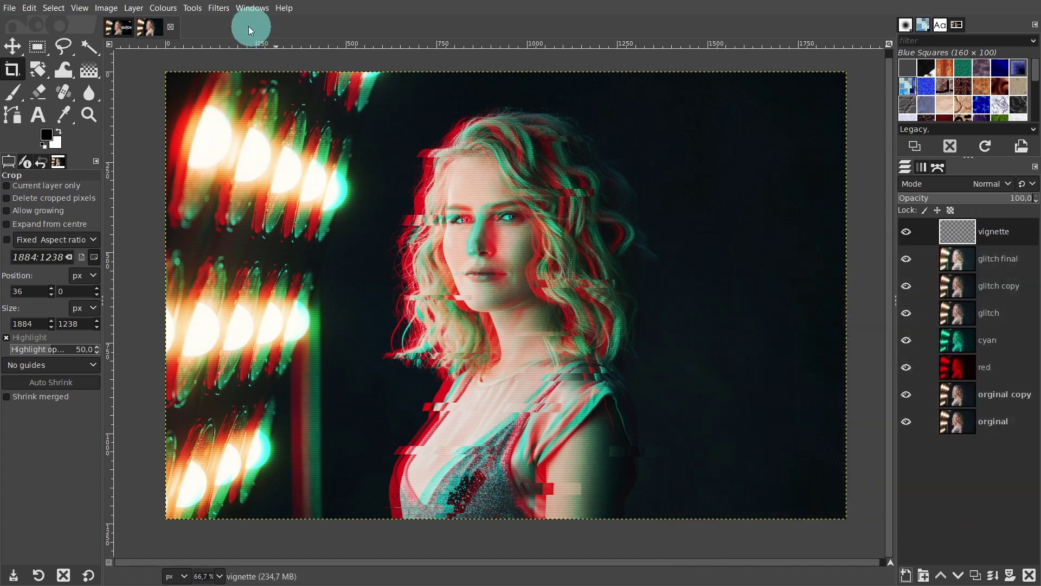
# - Start a Vignette filter on the vignette layer with Centre X 0.276, softness 1.000 and radius 1.404, and compare it in split view
pyautogui.click(217, 8)
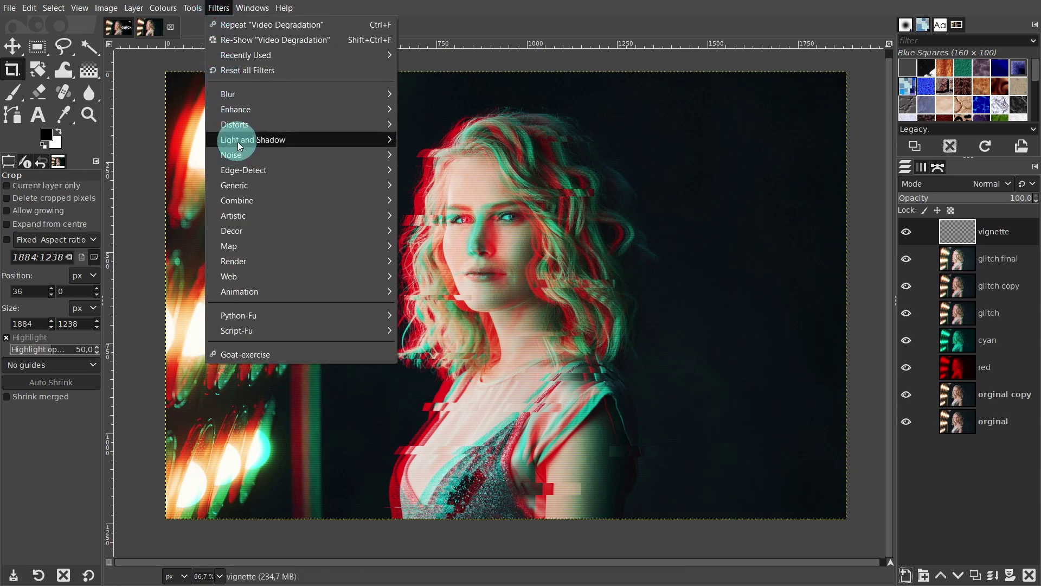
pyautogui.moveTo(241, 142)
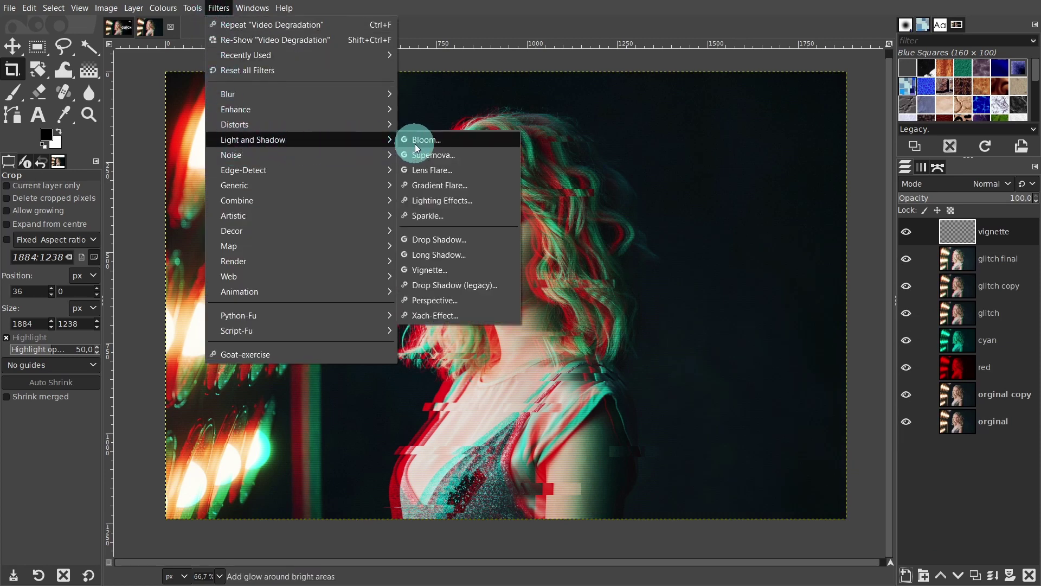
pyautogui.click(434, 270)
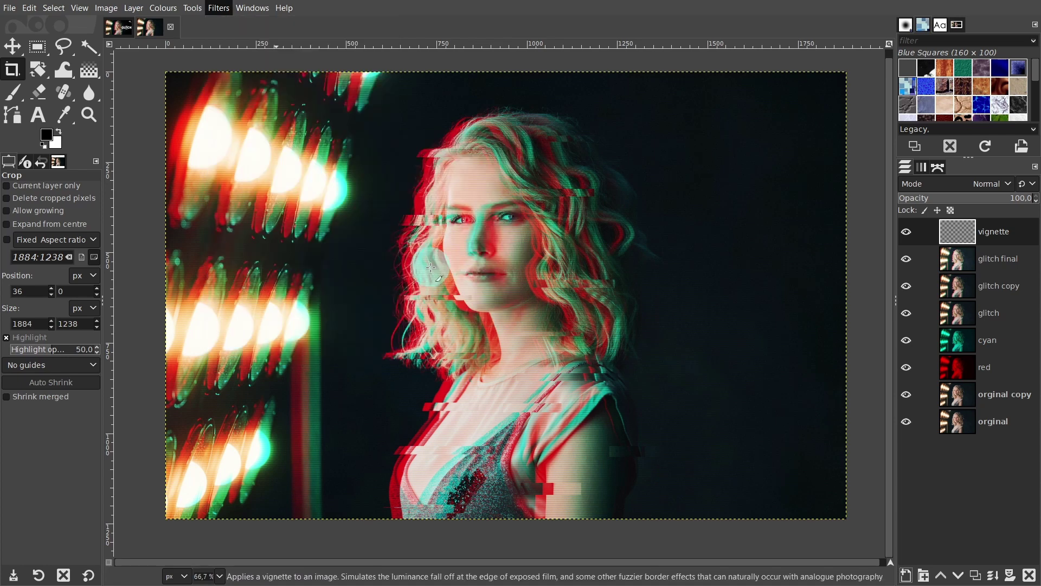
pyautogui.click(488, 239)
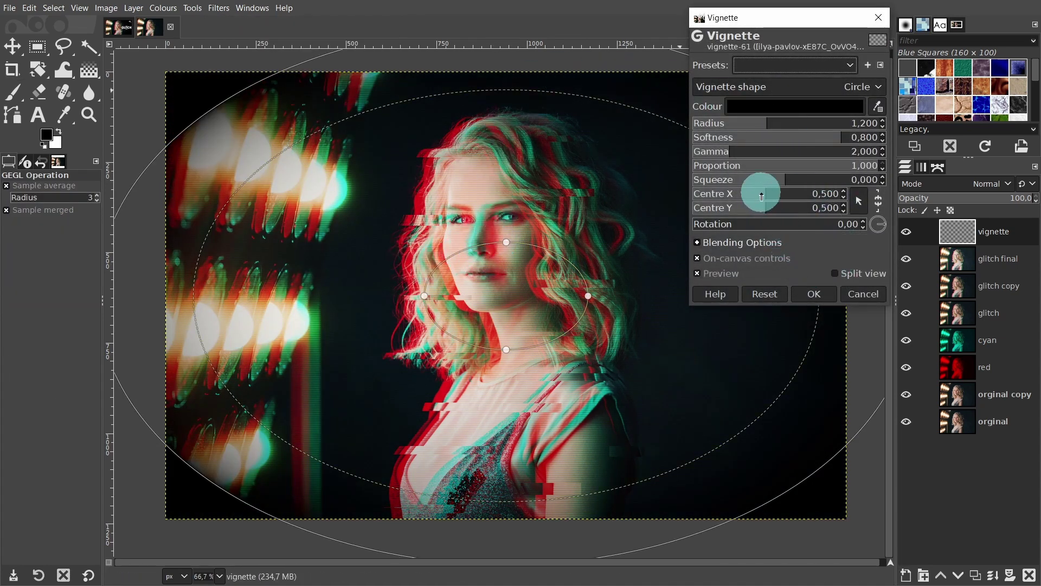
pyautogui.moveTo(767, 194); pyautogui.dragTo(737, 193)
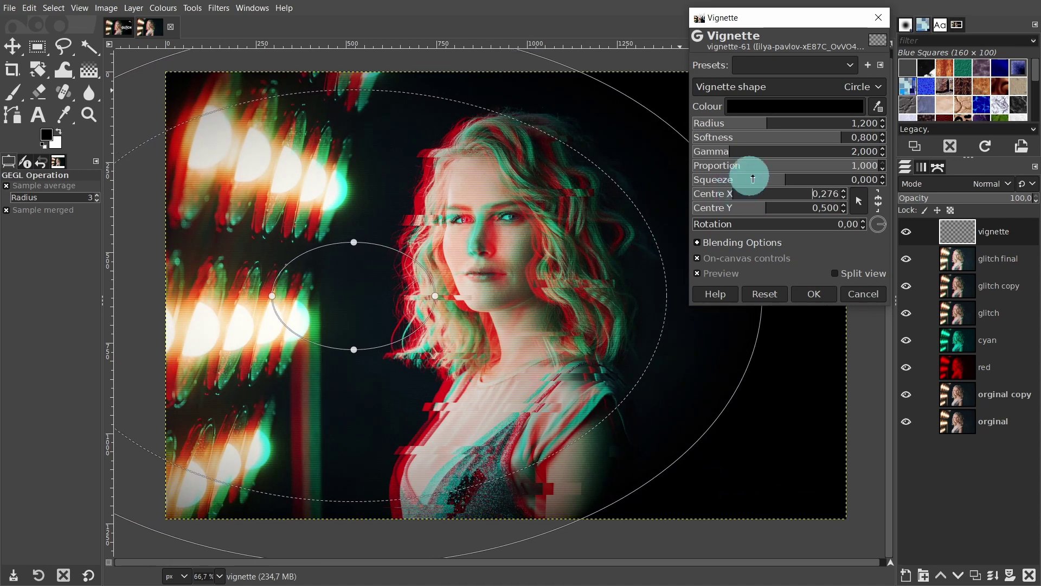
pyautogui.moveTo(844, 136); pyautogui.dragTo(897, 134)
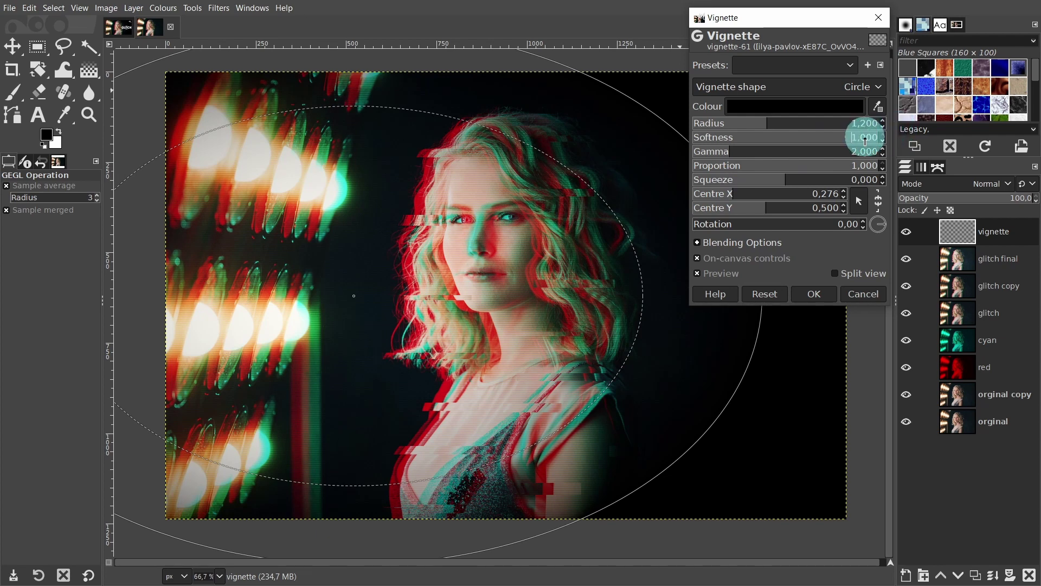
pyautogui.moveTo(776, 125); pyautogui.dragTo(780, 118)
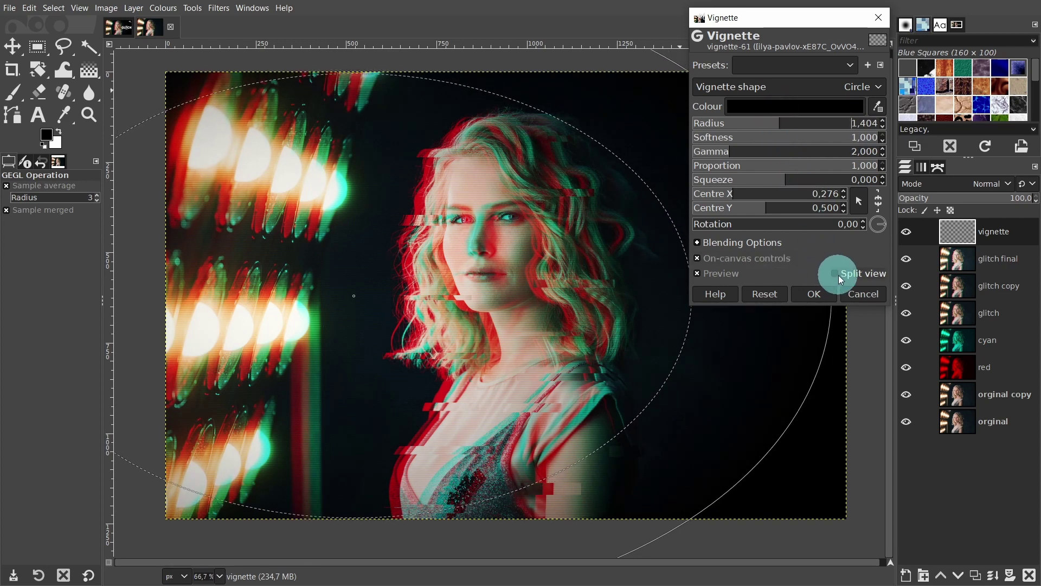
pyautogui.click(837, 274)
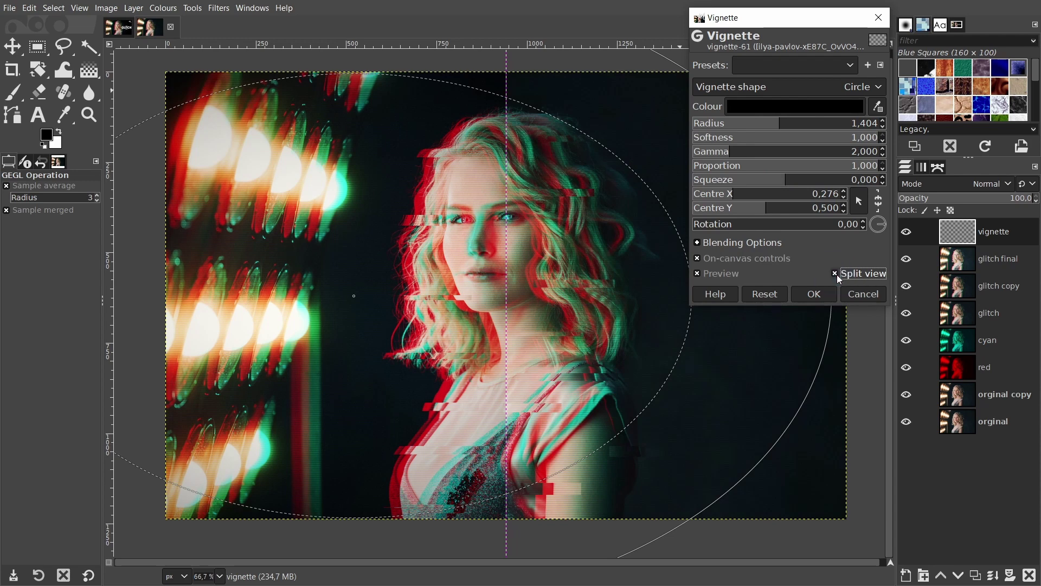
pyautogui.click(837, 273)
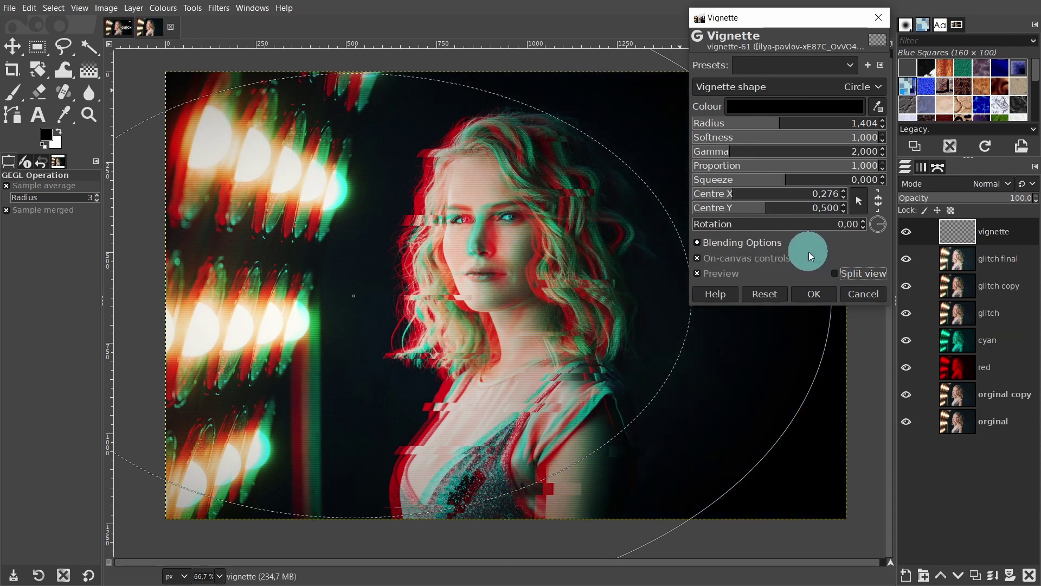
# - Set the vignette's Centre X to 0.213, compare in split view, and apply the filter
pyautogui.moveTo(732, 194); pyautogui.dragTo(725, 194)
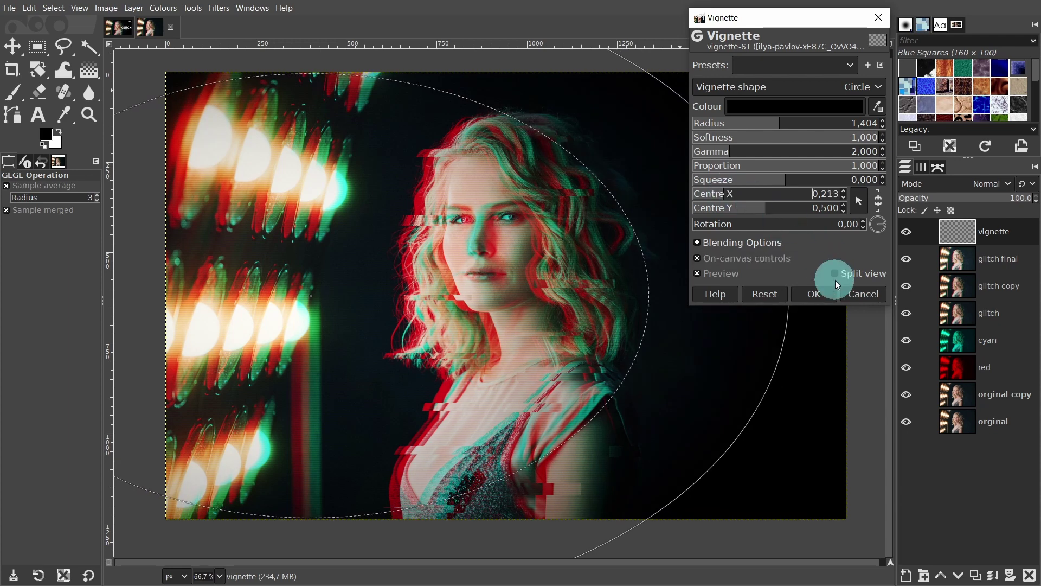
pyautogui.click(835, 275)
pyautogui.click(835, 275)
pyautogui.click(815, 293)
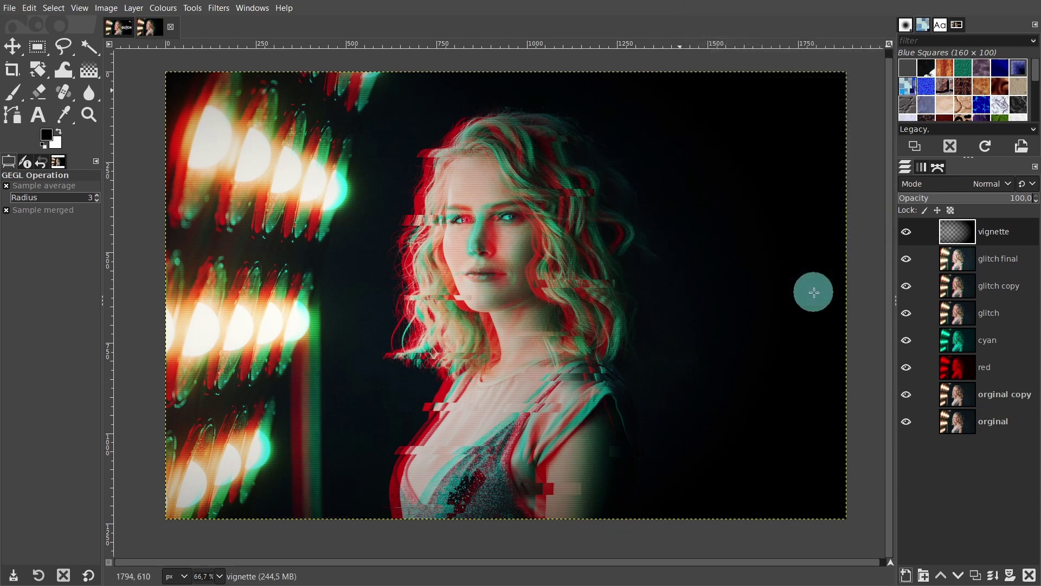
# - Try a lower opacity on the vignette layer and return it to 100
pyautogui.click(984, 239)
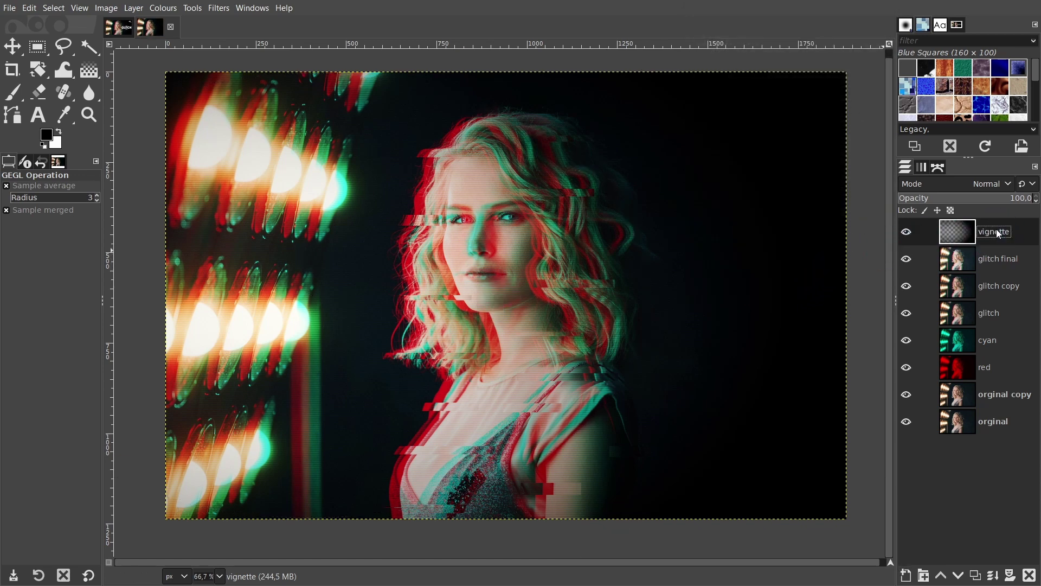
pyautogui.click(1013, 198)
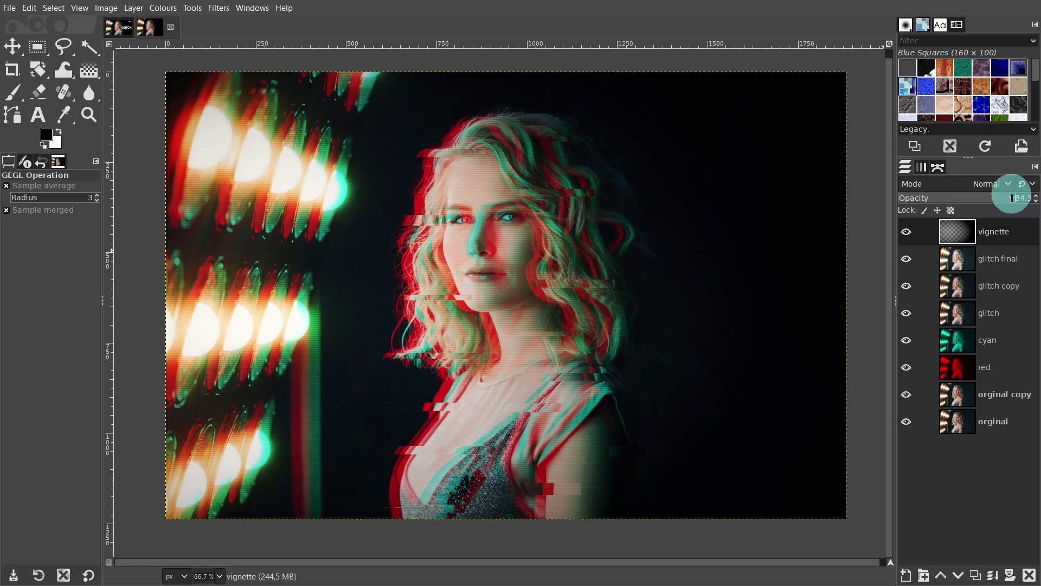
pyautogui.moveTo(1013, 199); pyautogui.dragTo(1031, 198)
pyautogui.click(1001, 239)
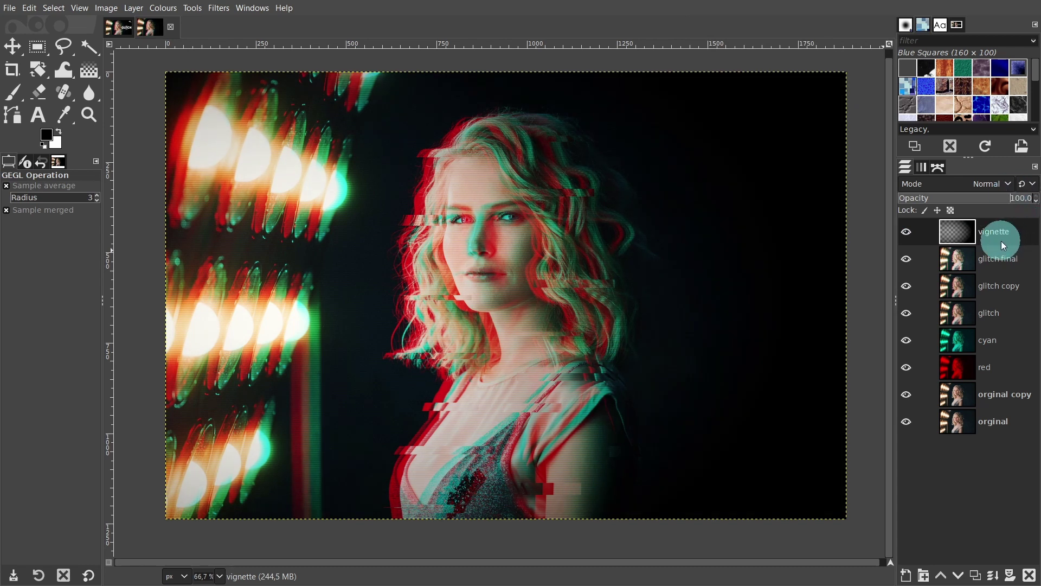